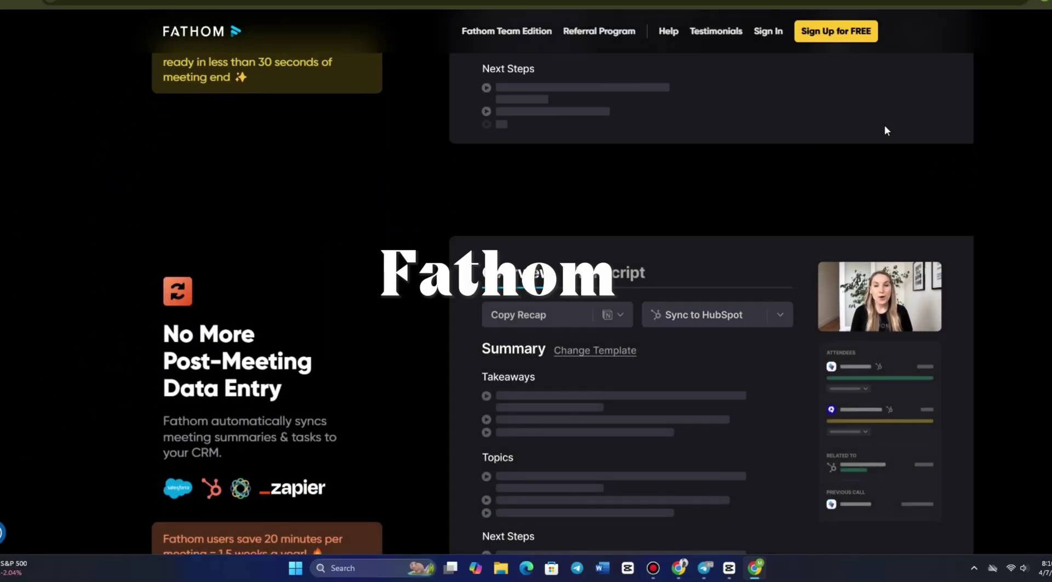
scroll(885, 129, "up", 5)
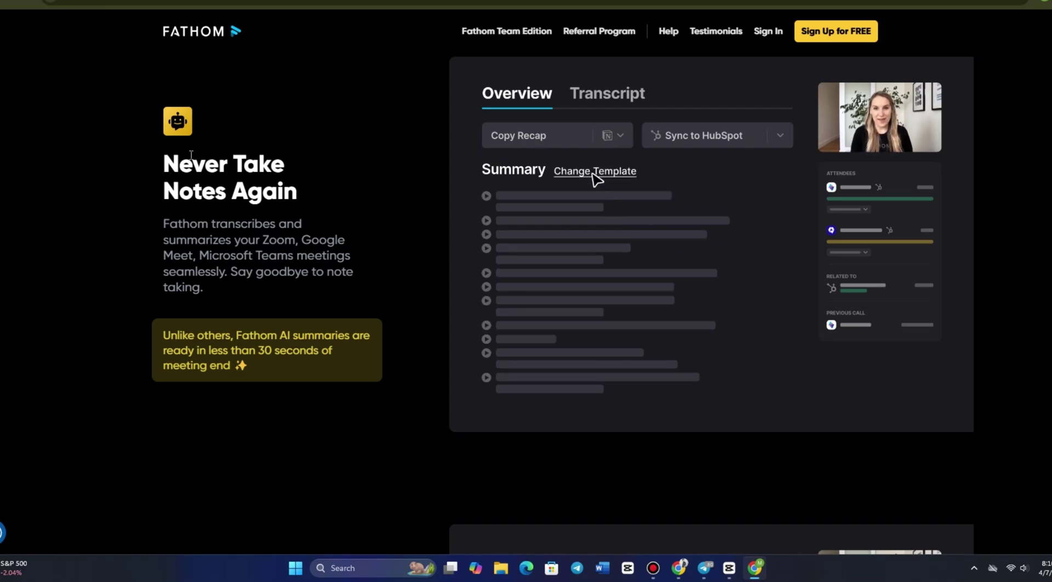
scroll(60, 154, "up", 5)
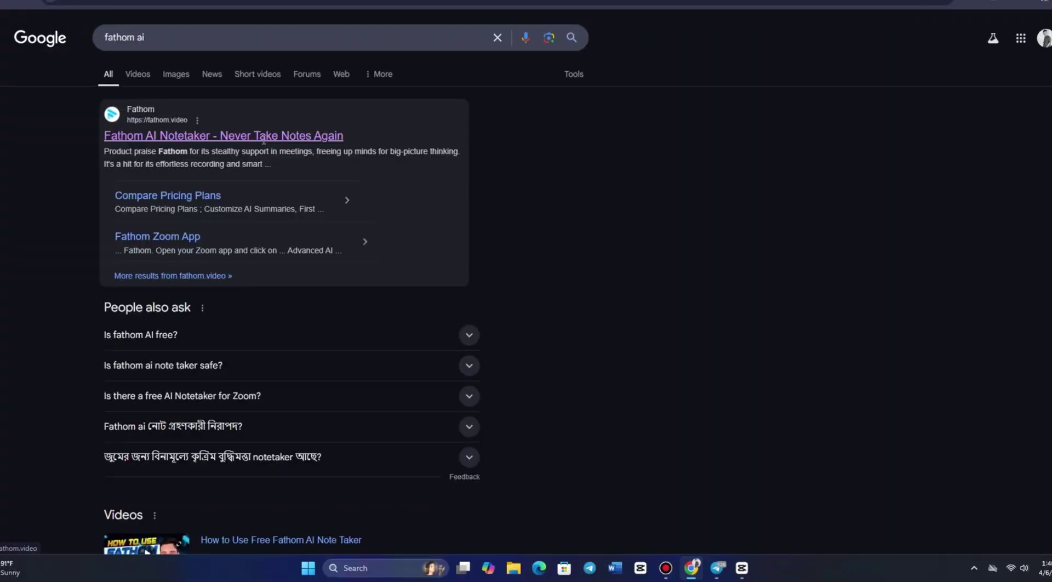
Open the Fathom AI Notetaker site and sign in with Google, accepting auto-record of all calendar meetings and summary and recording sharing.
left_click(263, 137)
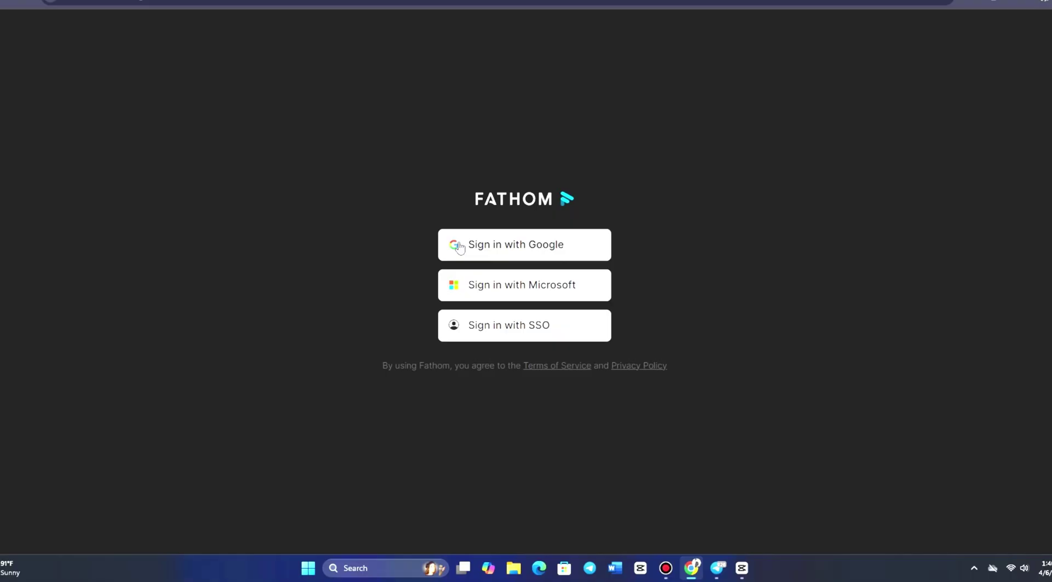
left_click(447, 244)
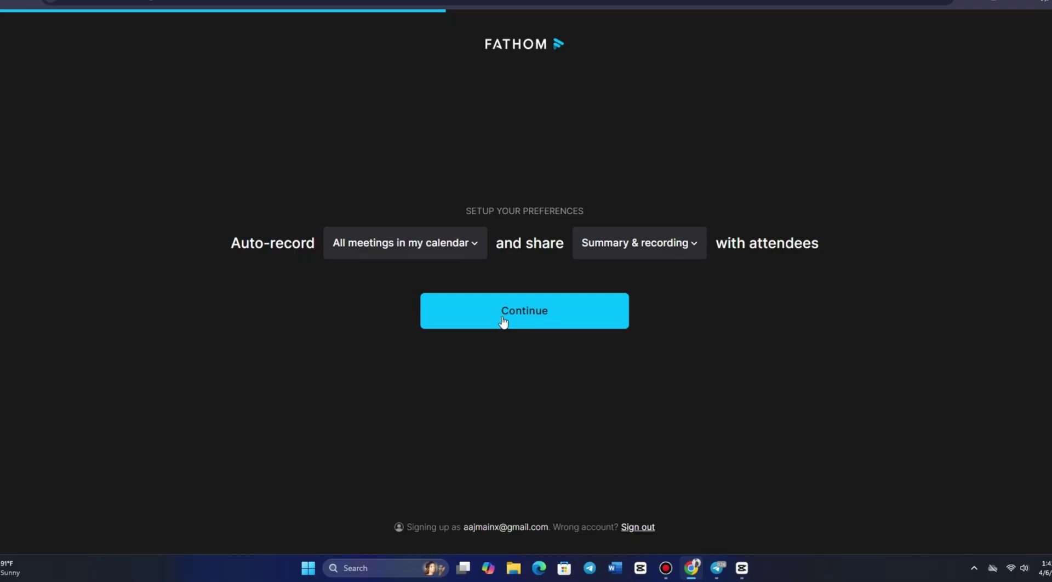
left_click(503, 322)
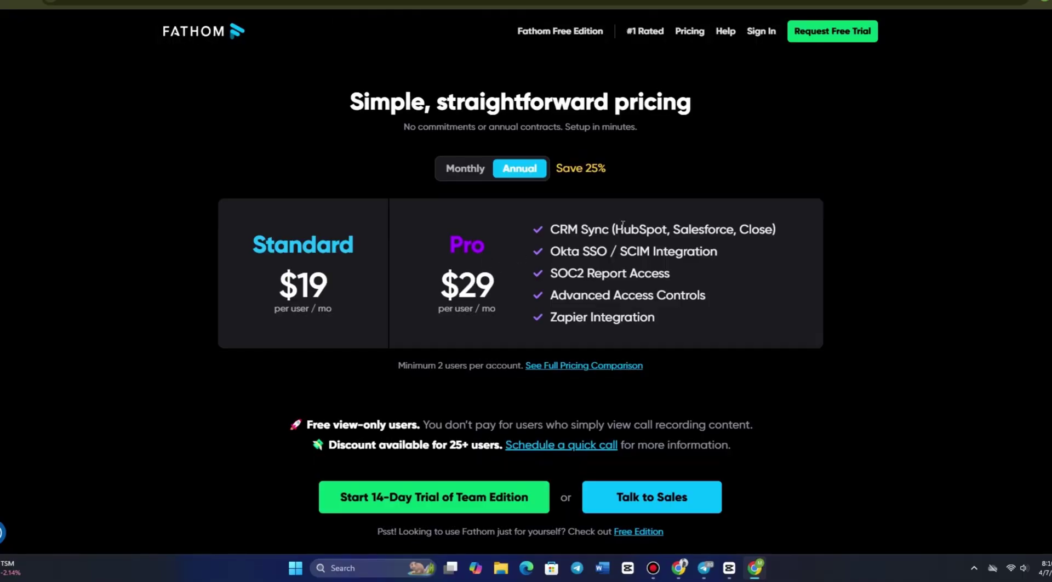
Switch the Fathom pricing to monthly billing and review the Standard and Pro plans.
left_click(467, 177)
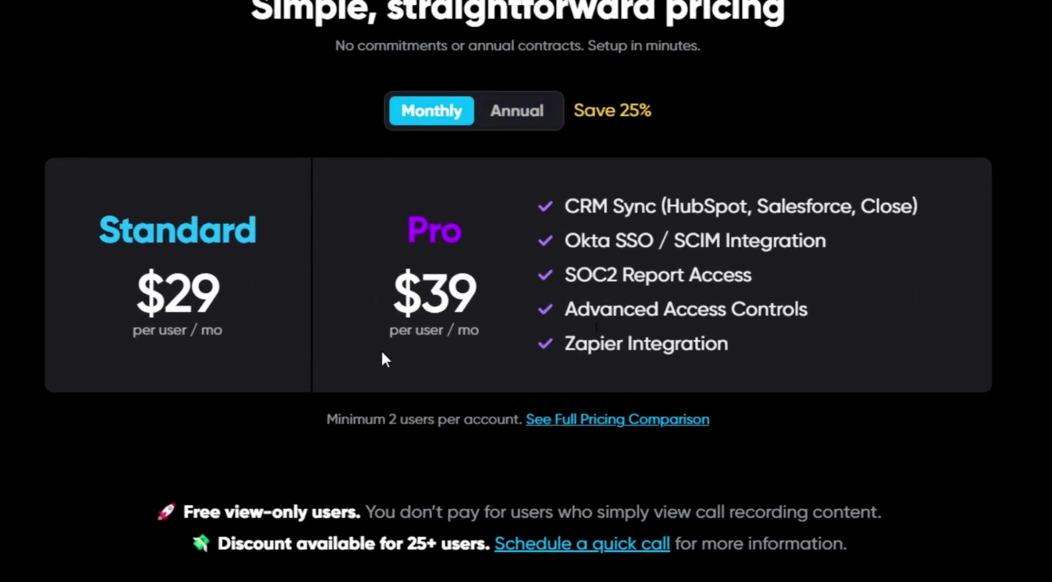
scroll(399, 479, "down", 3)
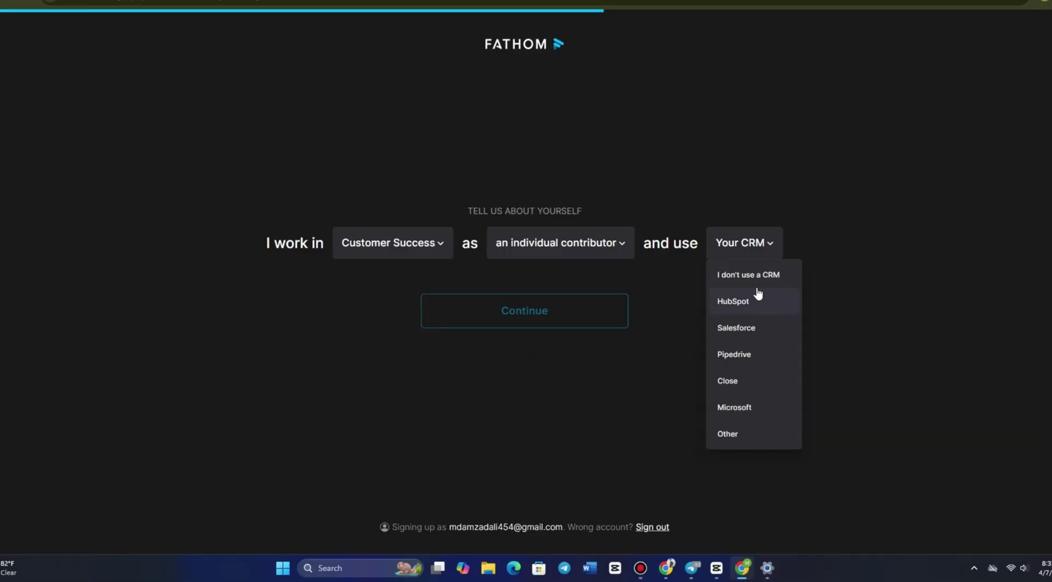
Answer the onboarding questions with "I don't use a CRM" and the By Myself usage option.
left_click(755, 276)
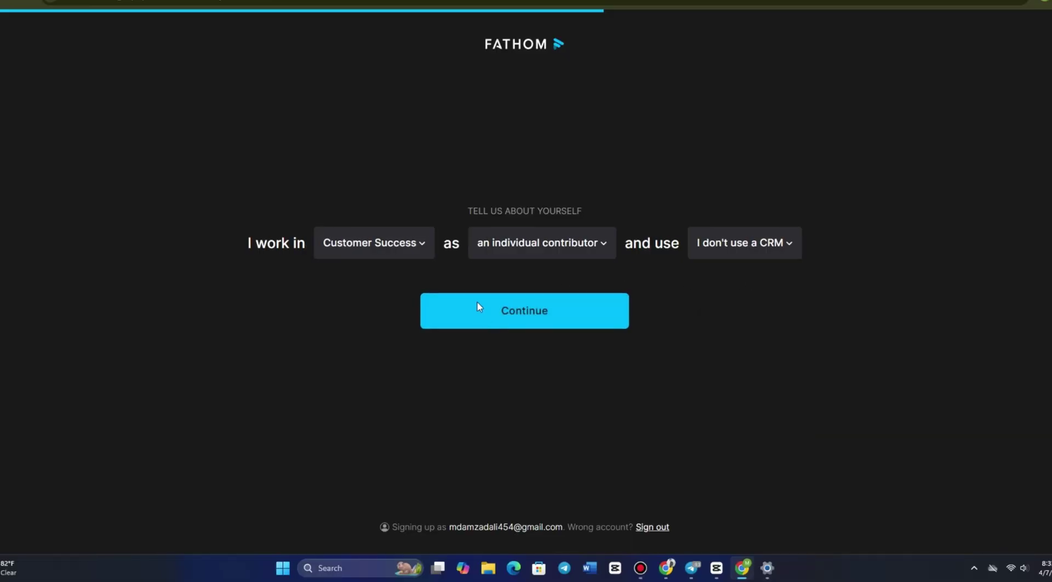
left_click(479, 308)
left_click(482, 307)
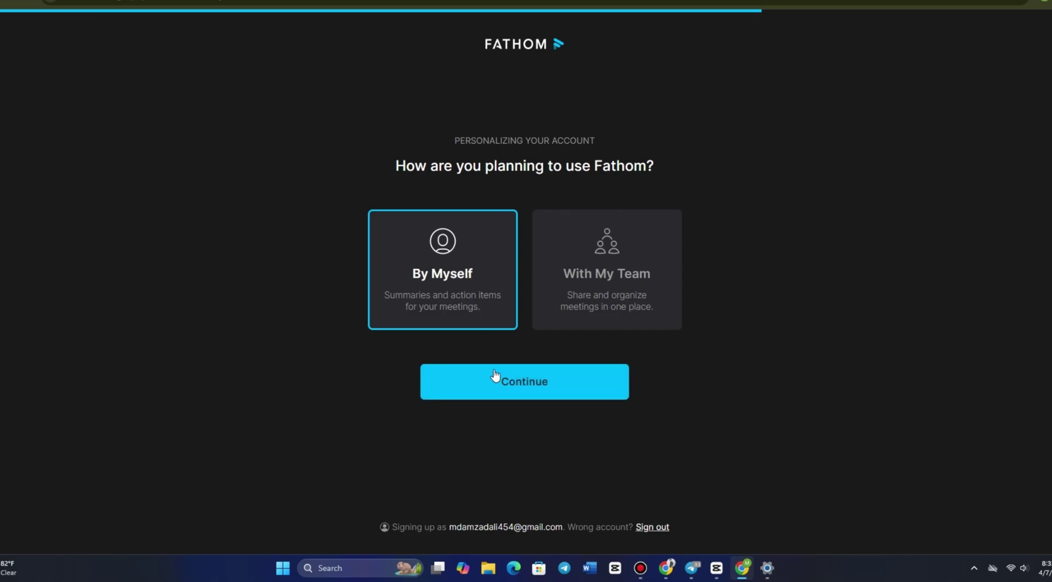
left_click(495, 374)
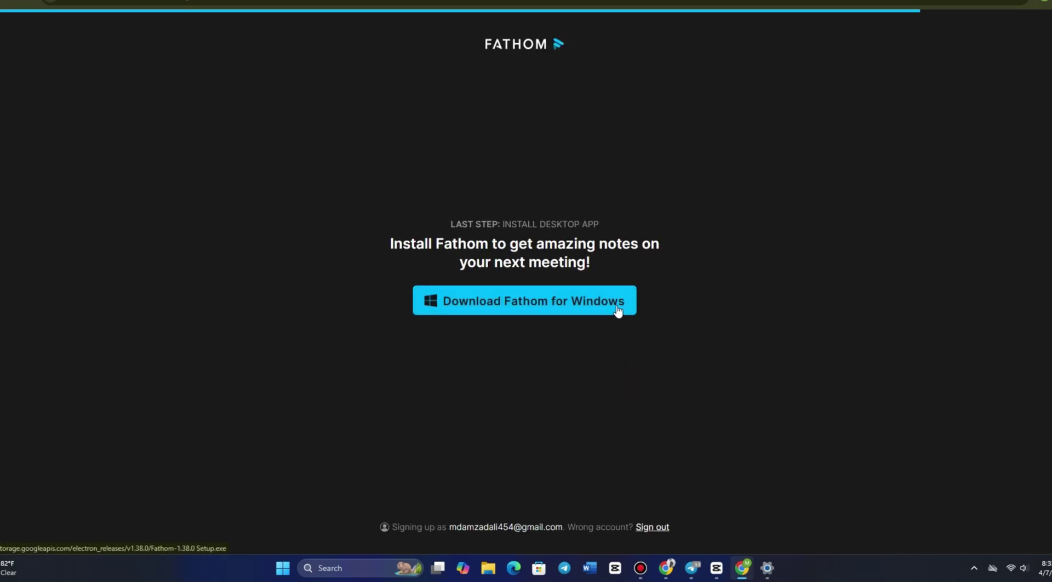
Download the Fathom desktop app for Windows and check the browser's downloads.
left_click(612, 308)
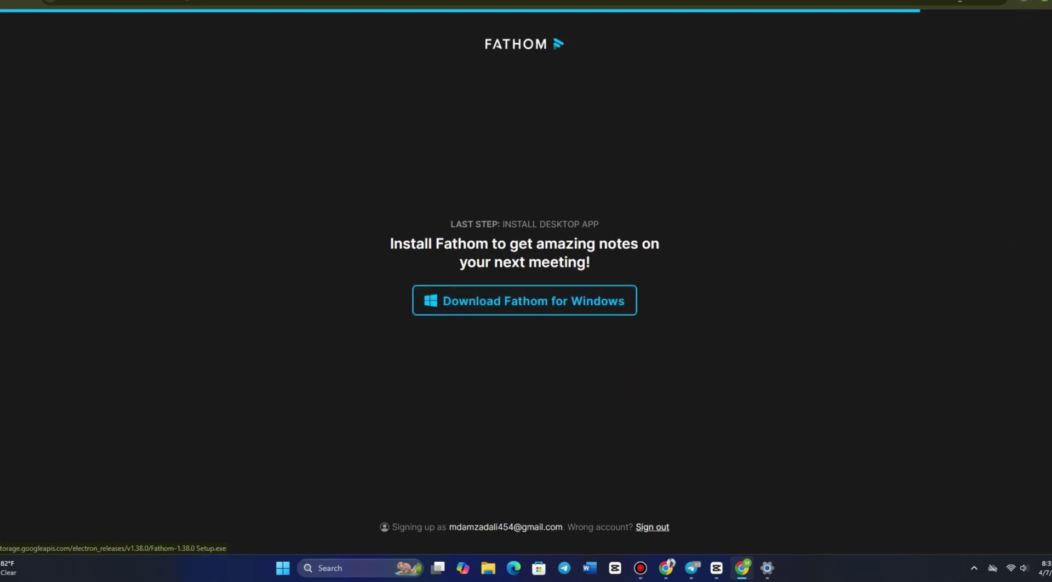
left_click(1026, 3)
mouse_move(944, 58)
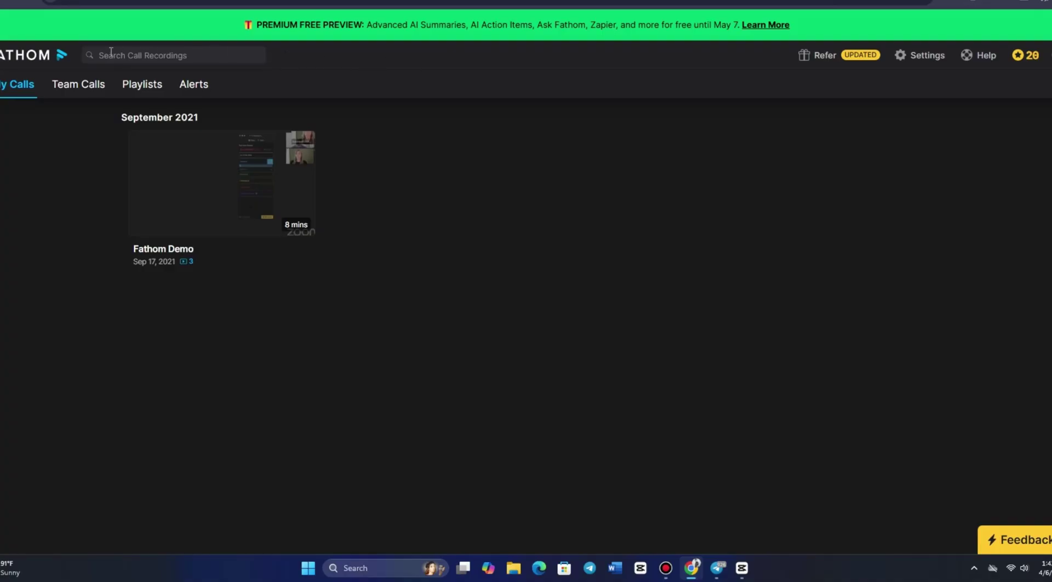
Open the Fathom settings and add the Fathom AI Note Taker for Google Meet extension to Chrome.
left_click(922, 59)
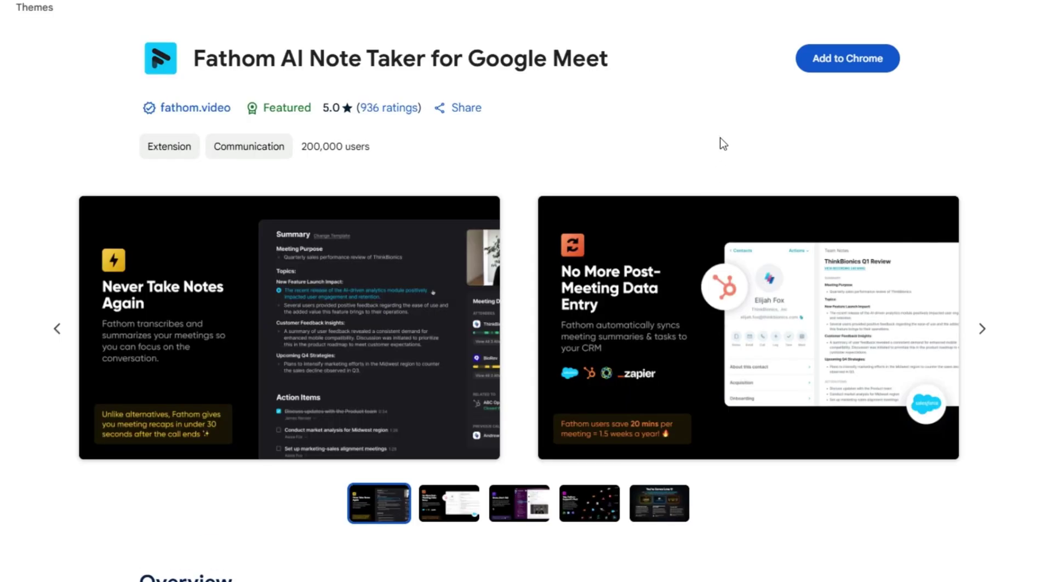
left_click(849, 60)
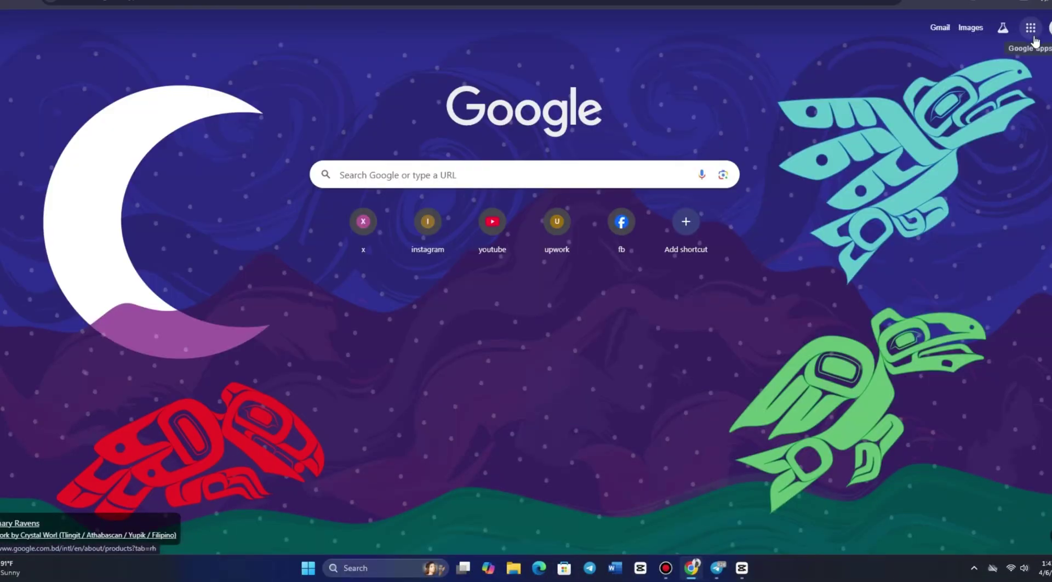
Start an instant Google Meet meeting and continue into it without a microphone.
left_click(1030, 28)
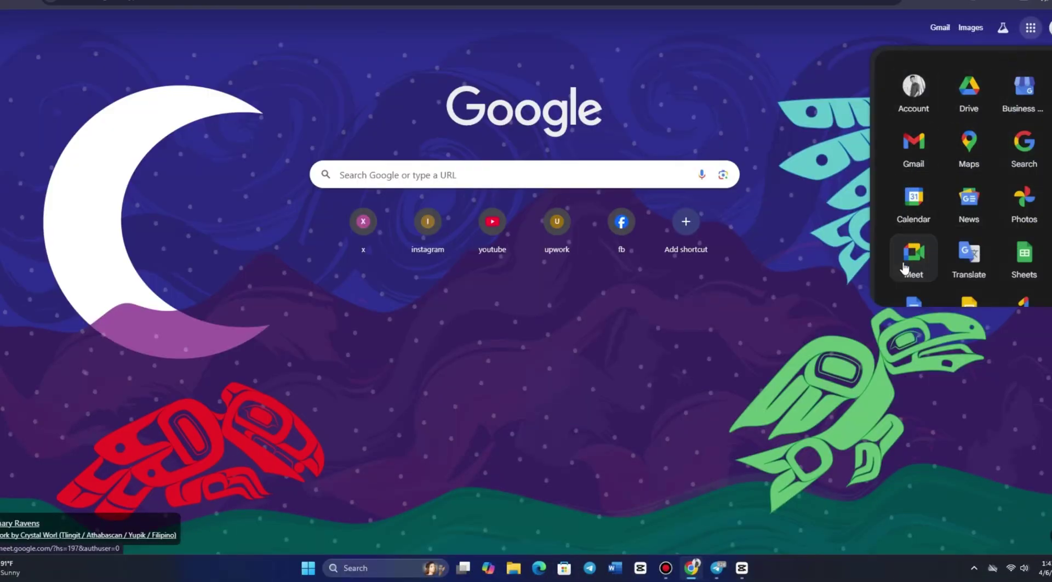
left_click(887, 261)
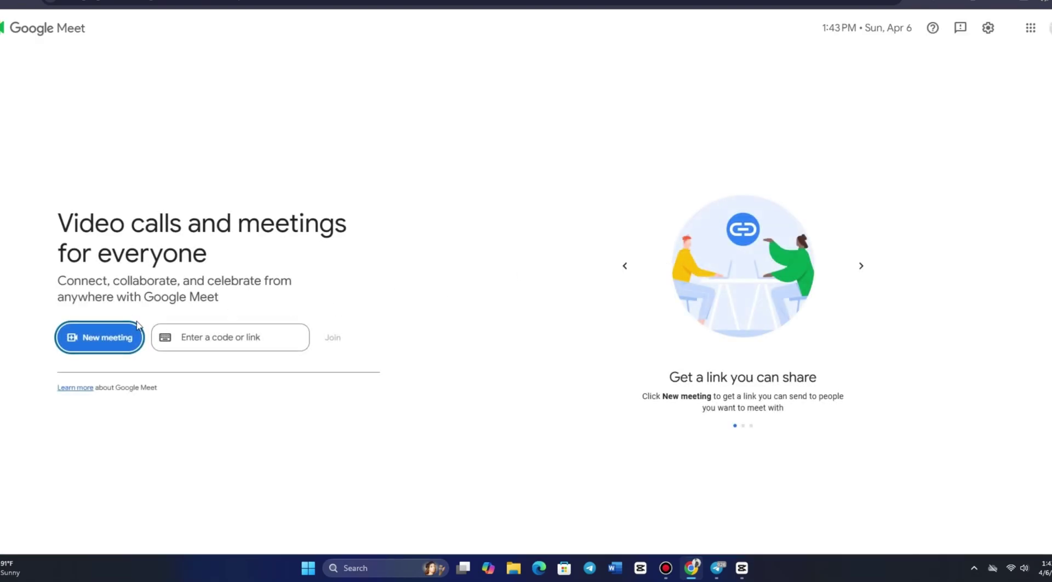
left_click(89, 342)
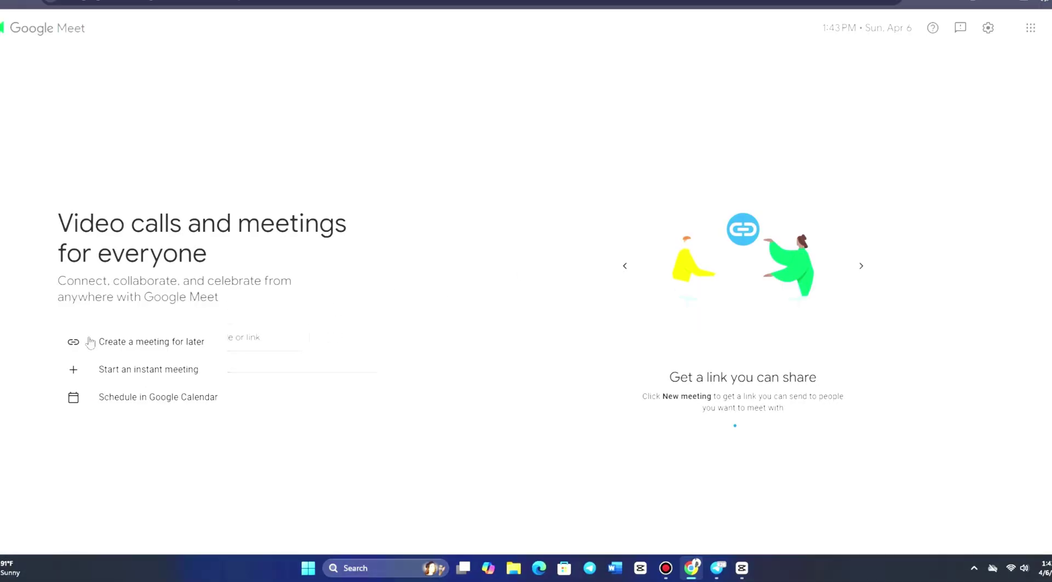
left_click(132, 369)
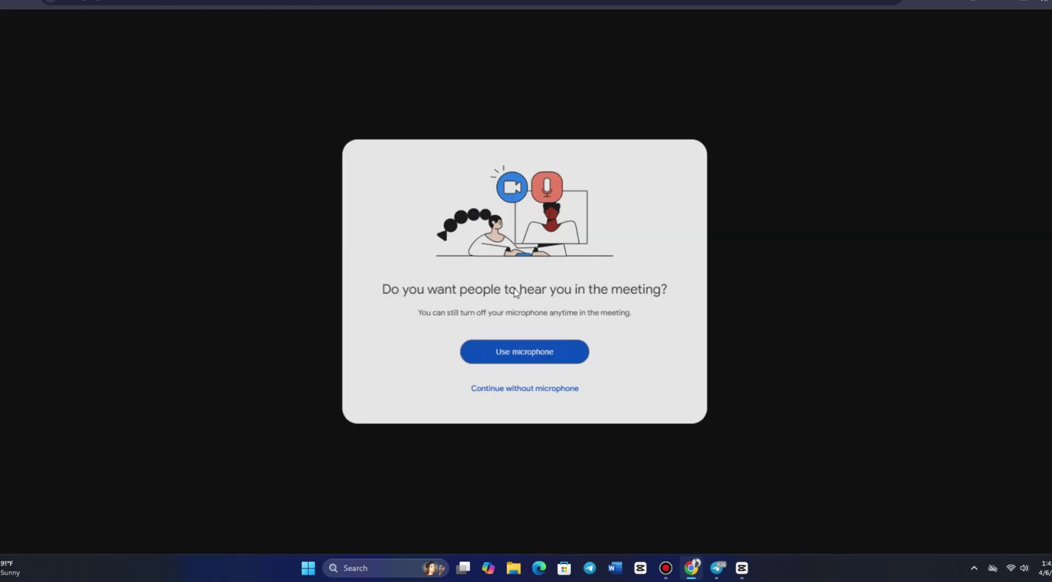
left_click(524, 394)
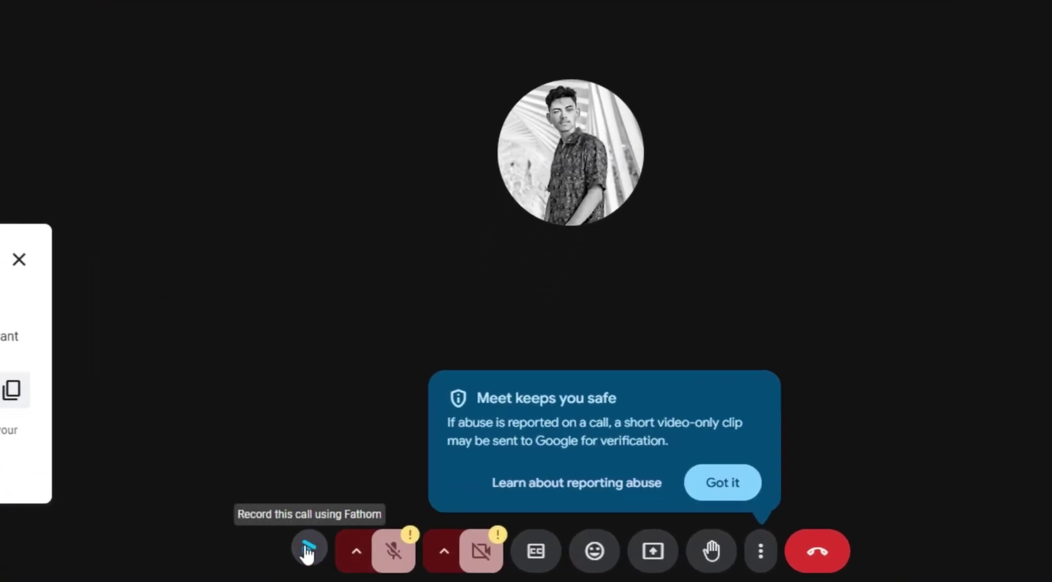
Start recording the meeting with Fathom and view the signed-in account in the Fathom extension.
left_click(306, 550)
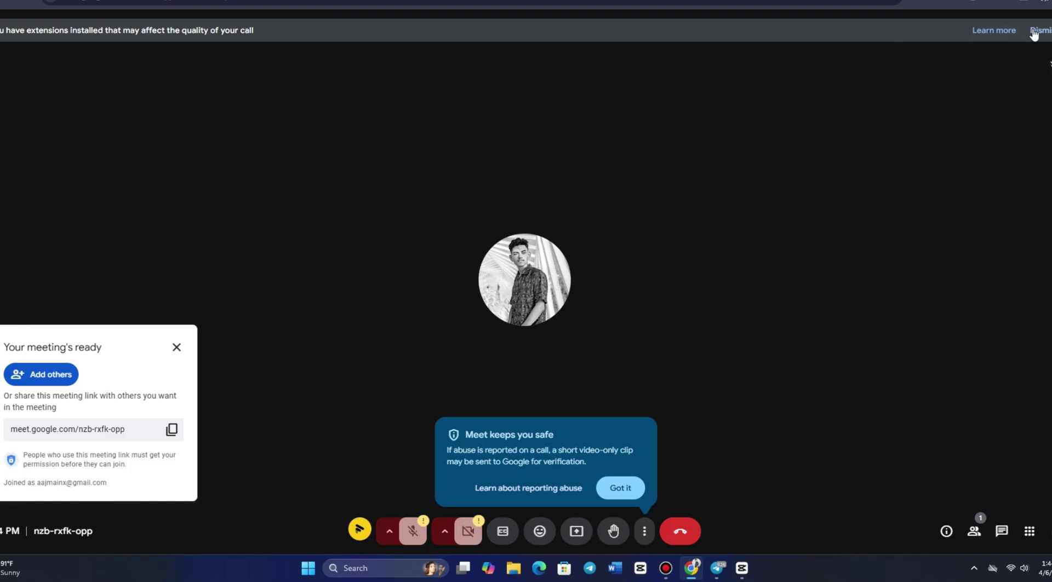
left_click(917, 2)
left_click(811, 91)
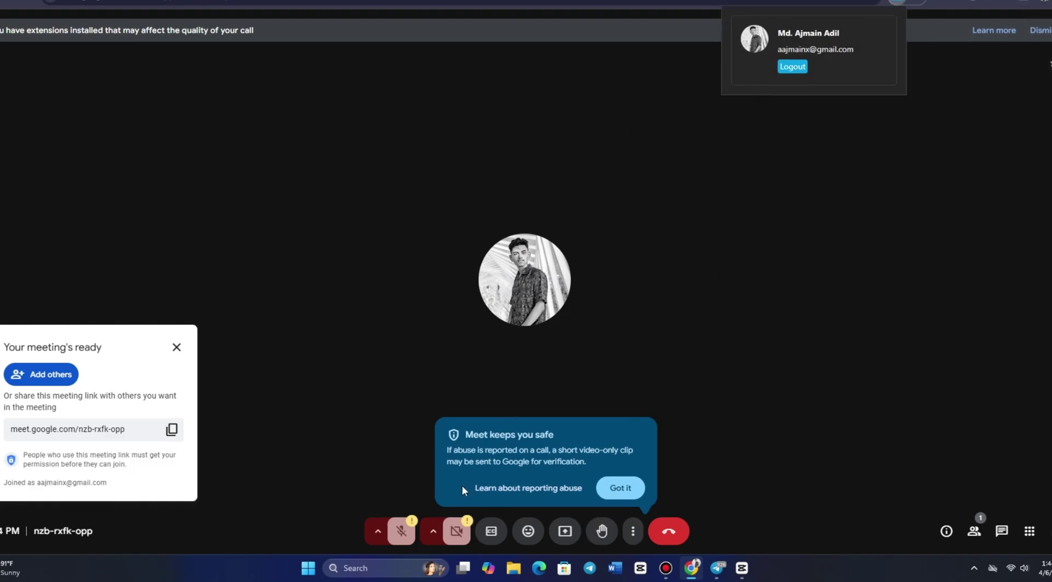
Dismiss the meeting's safety notice and the warning about installed extensions.
left_click(620, 493)
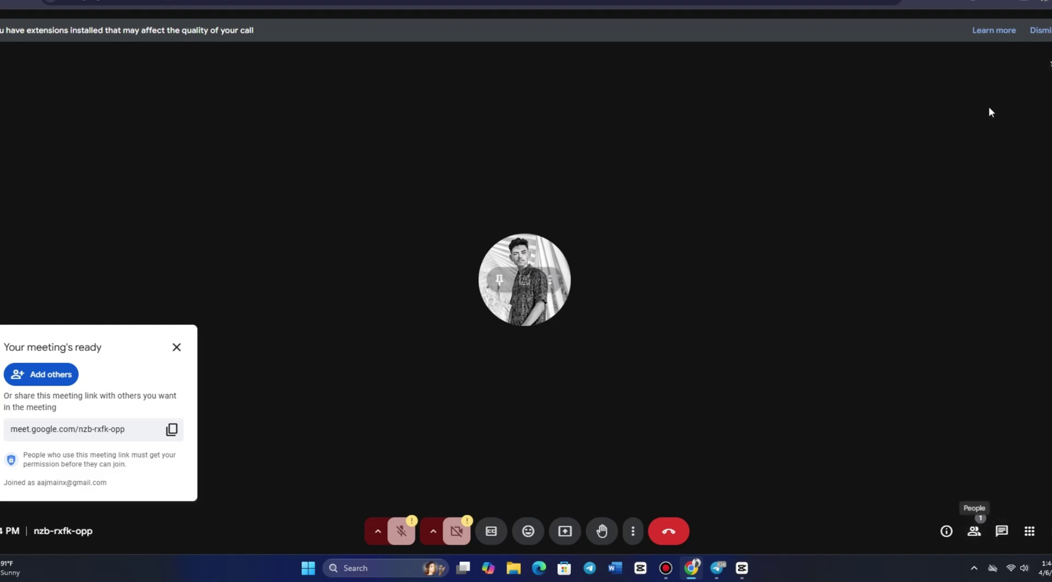
left_click(1044, 32)
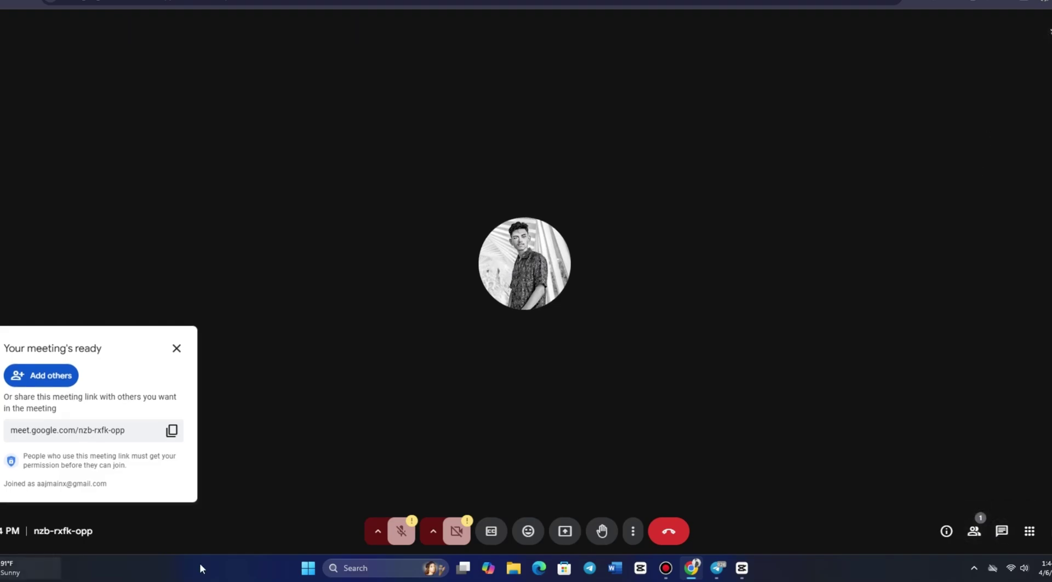
left_click(378, 531)
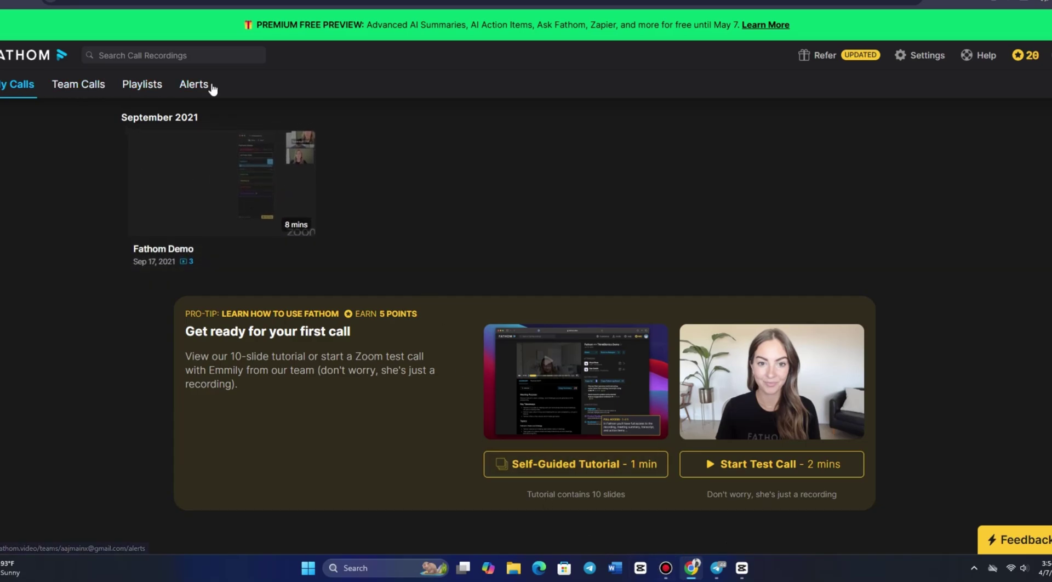
Look at the Playlists page in Fathom and return to My Calls.
left_click(140, 84)
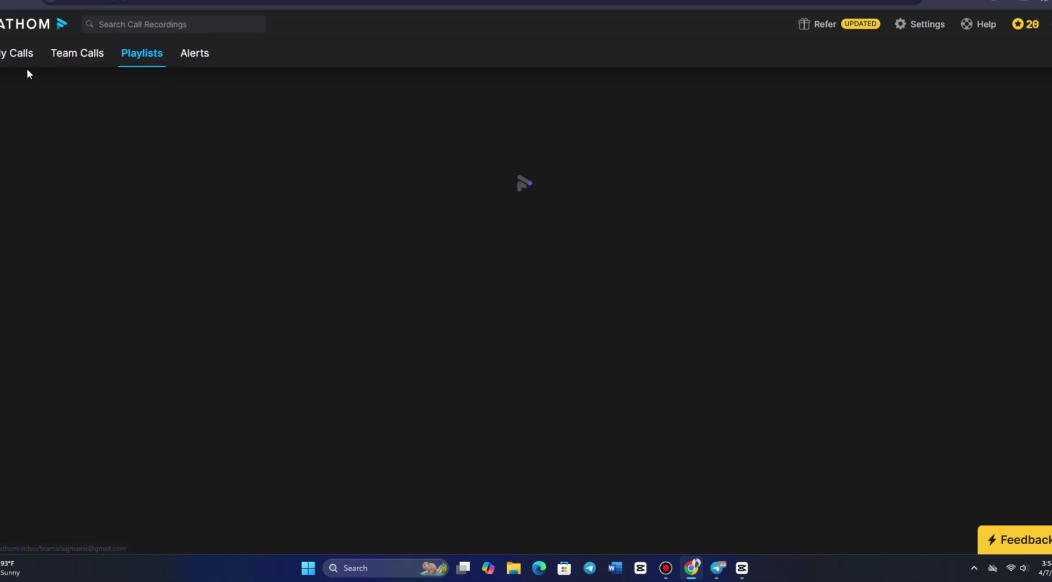
key("alt+Left")
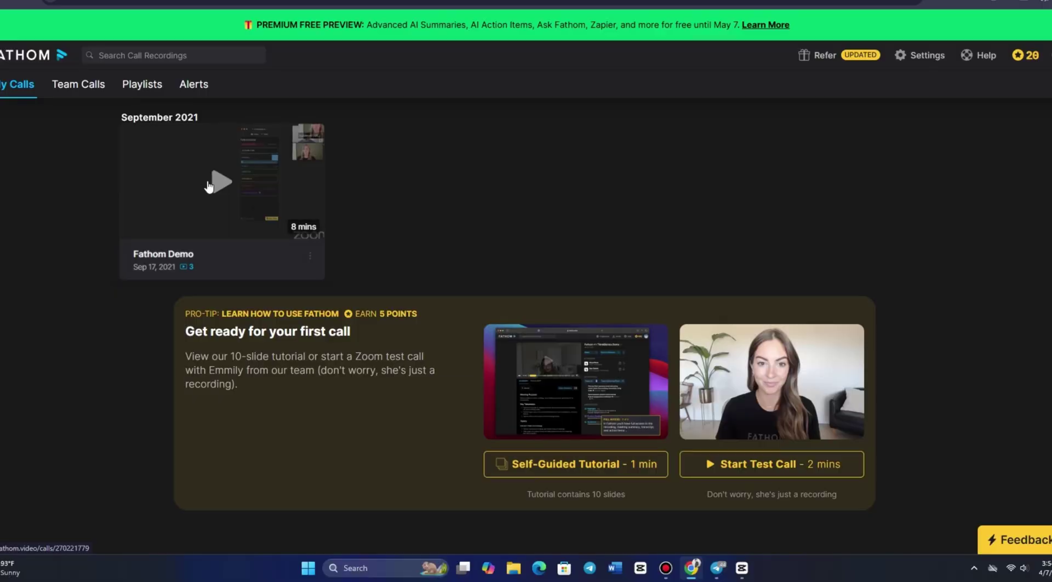
Play the Fathom Demo call at several points on its timeline and browse its summary templates.
left_click(208, 186)
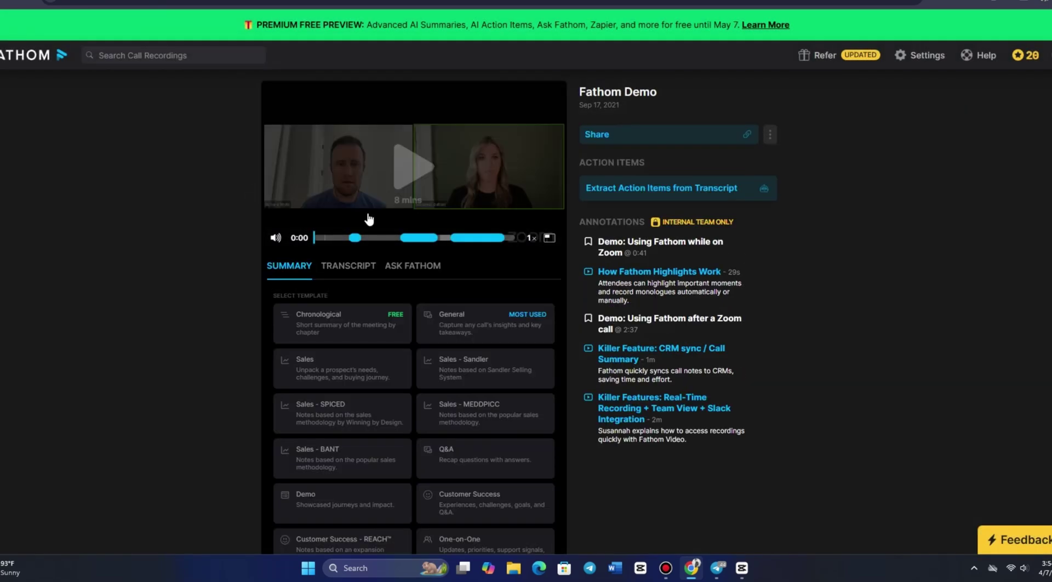
left_click(401, 171)
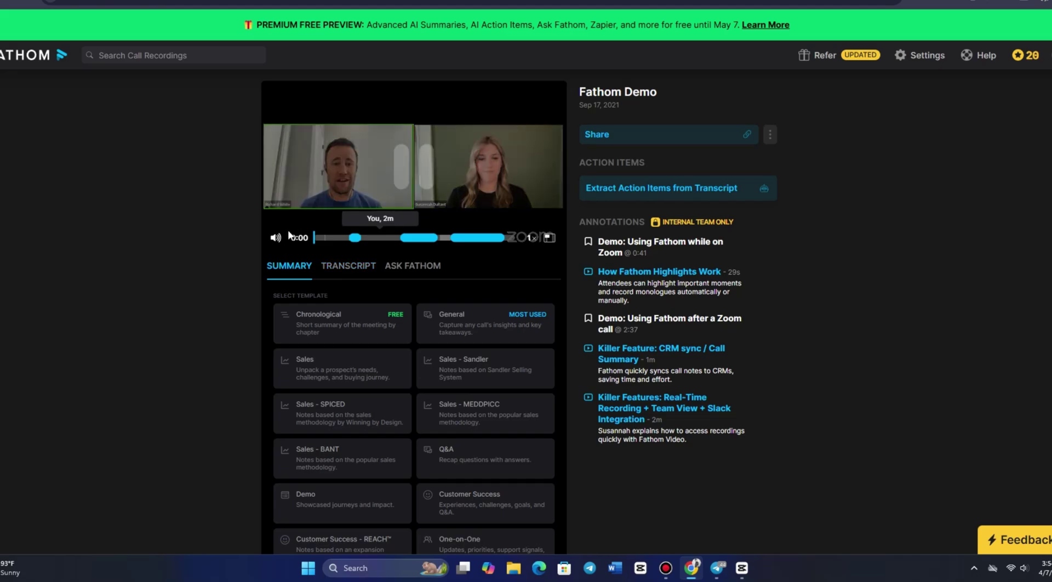
left_click(327, 238)
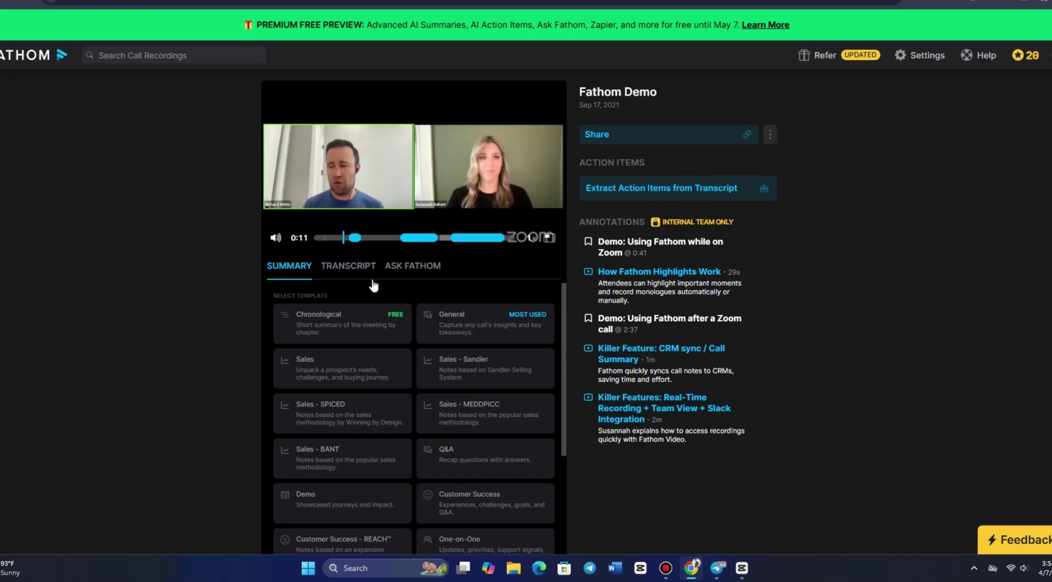
left_click(477, 238)
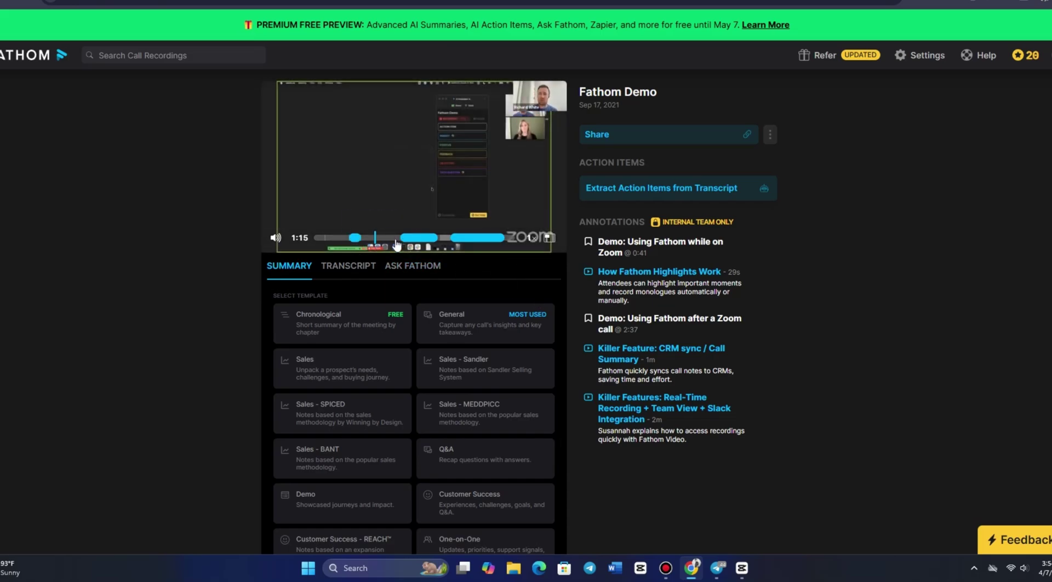
scroll(396, 329, "down", 1)
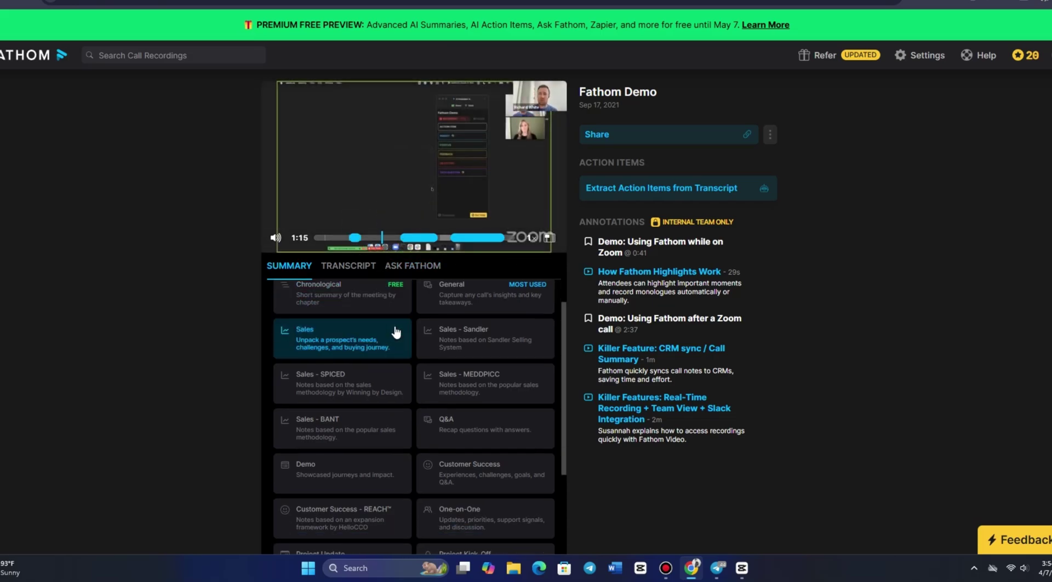
scroll(396, 331, "down", 3)
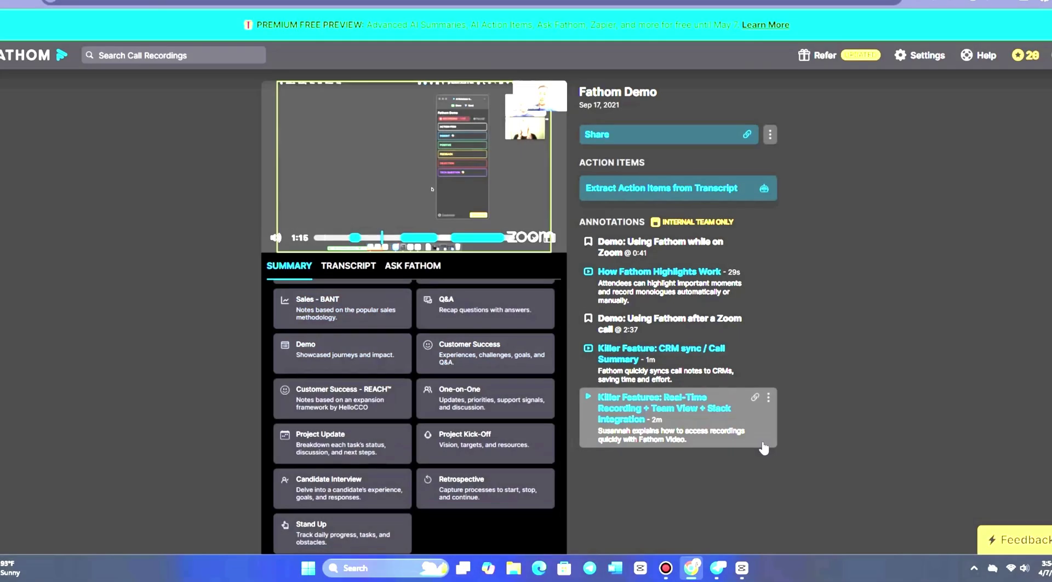
Copy the Fathom Demo recording's link with viewing allowed for anyone with the link, and reopen its sharing options.
left_click(770, 135)
left_click(680, 134)
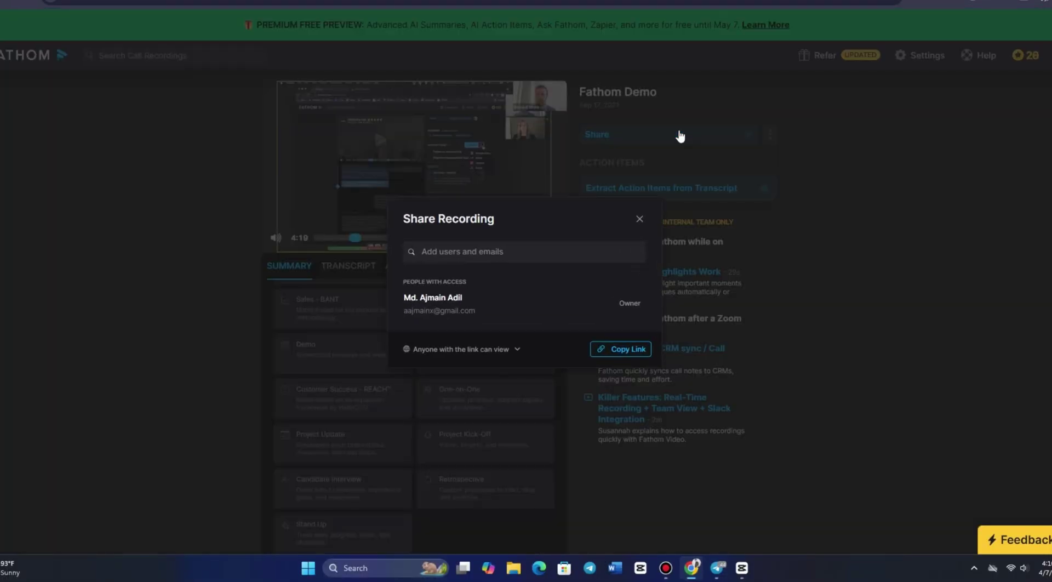
left_click(630, 356)
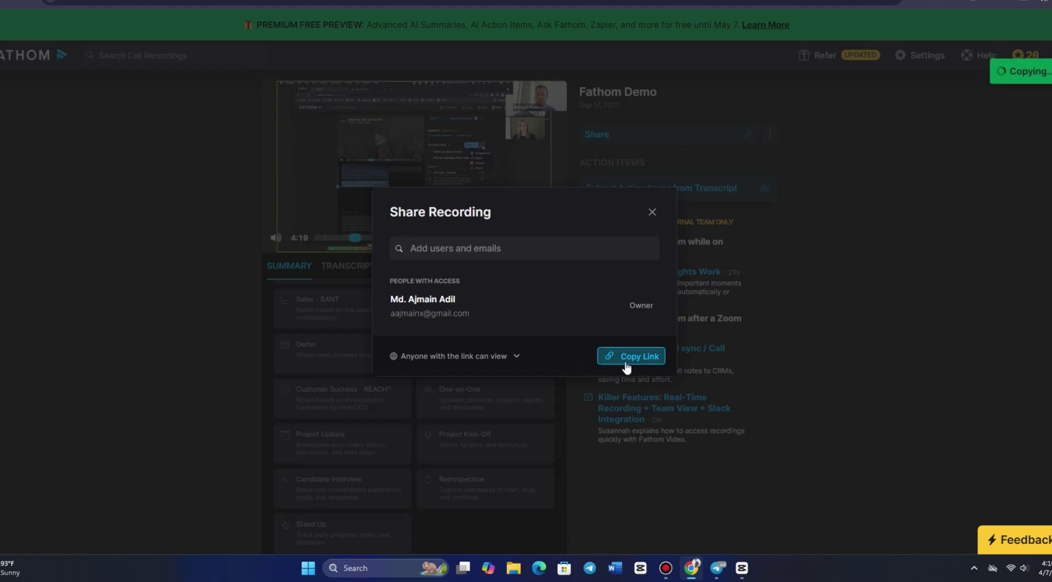
left_click(489, 384)
left_click(655, 142)
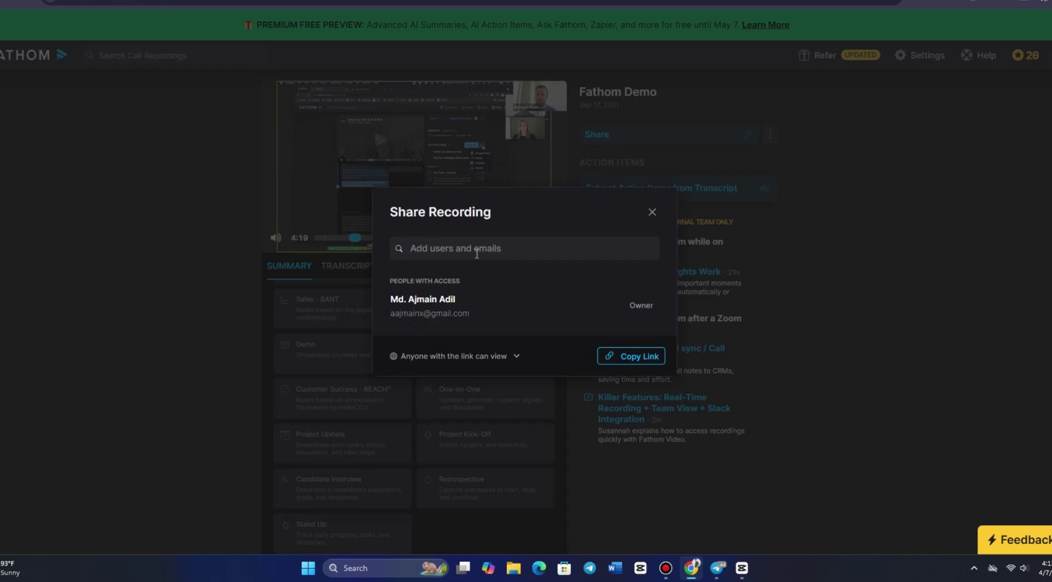
Close the sharing options, generate a Q&A summary of the Fathom Demo call, and view its transcript and Ask Fathom section.
left_click(652, 212)
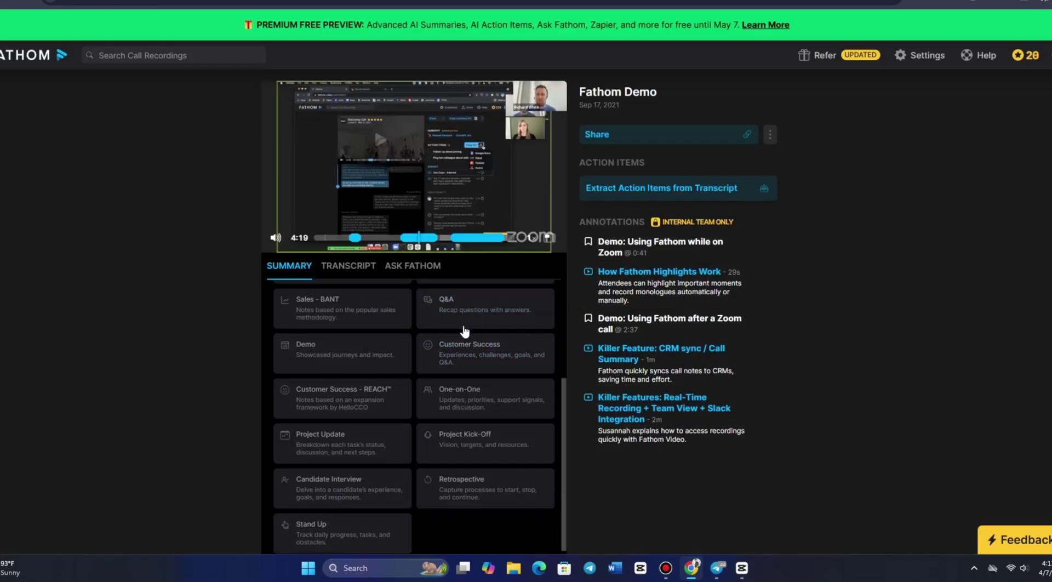
left_click(466, 310)
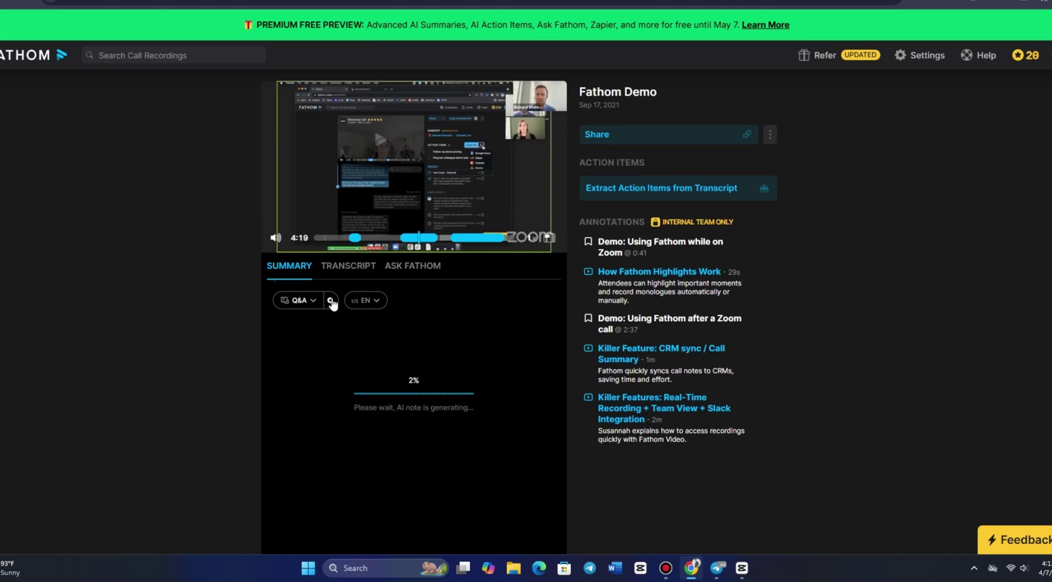
left_click(364, 274)
left_click(404, 272)
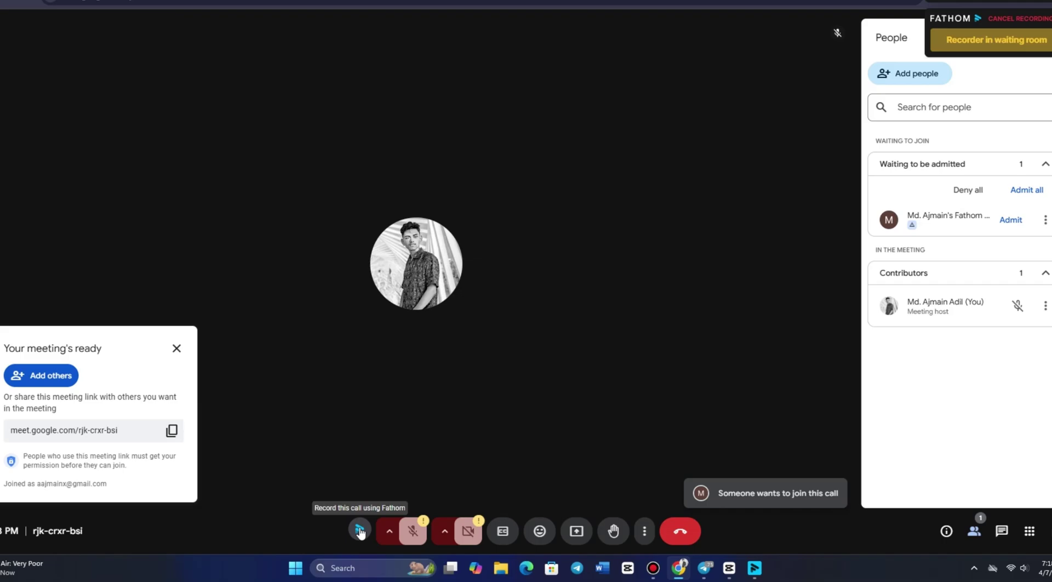
Record the Google Meet call using Fathom and open the list of people to invite to the meeting.
left_click(360, 530)
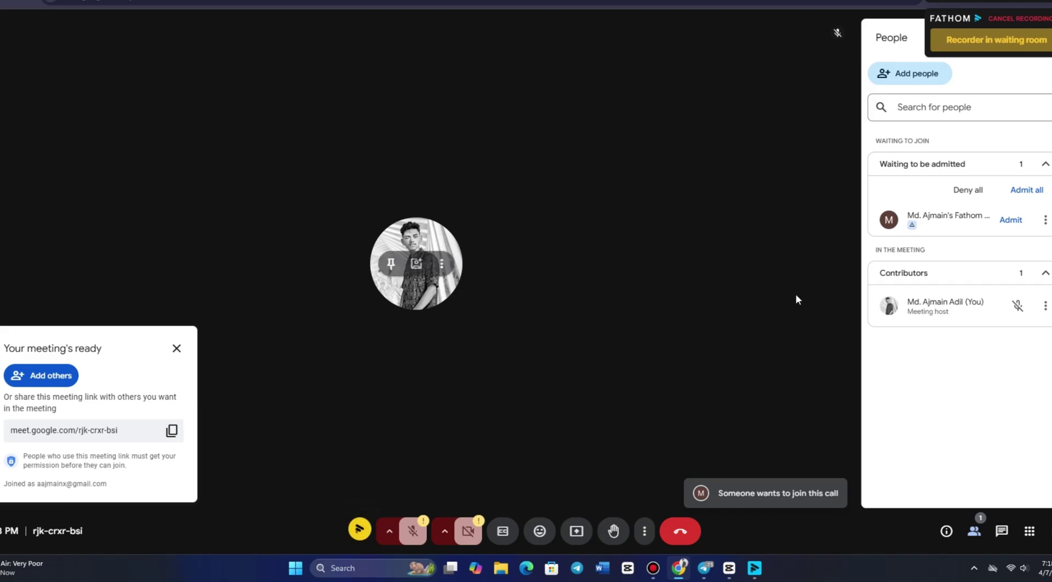
left_click(901, 75)
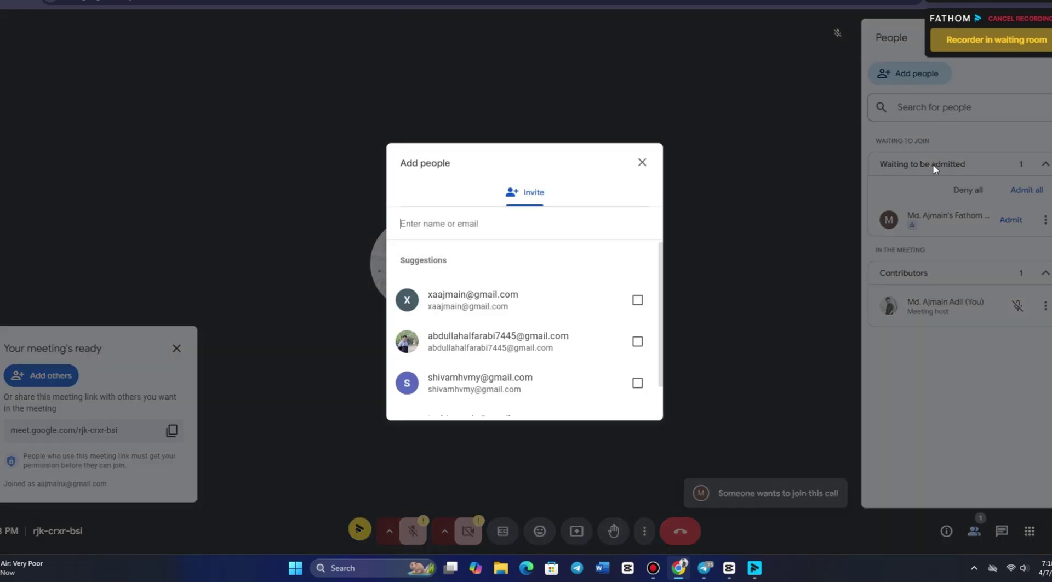
scroll(487, 322, "down", 1)
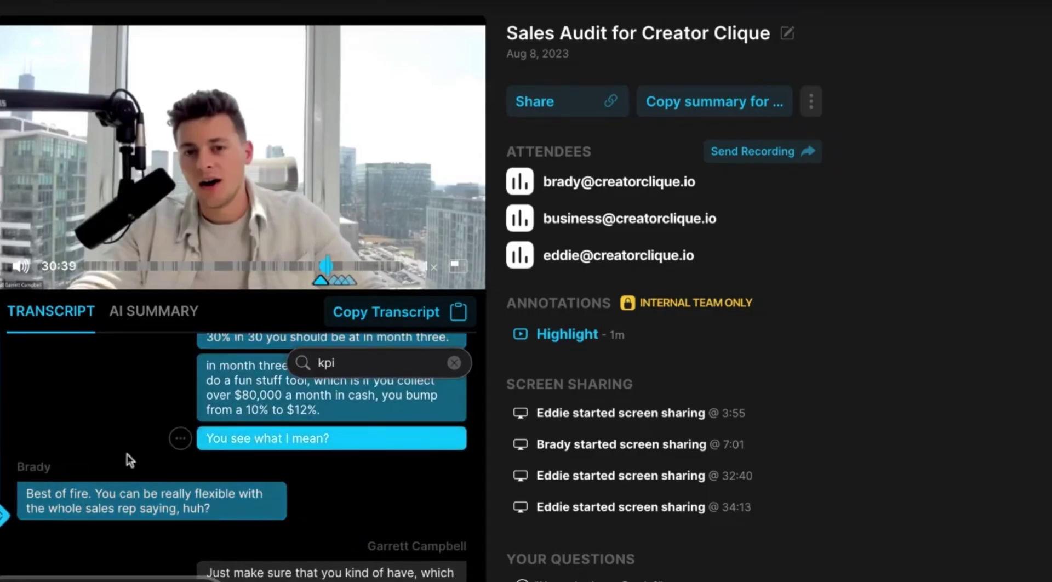
Copy the link to the Highlight annotation in the Sales Audit for Creator Clique call and clear the transcript search term.
scroll(130, 458, "up", 4)
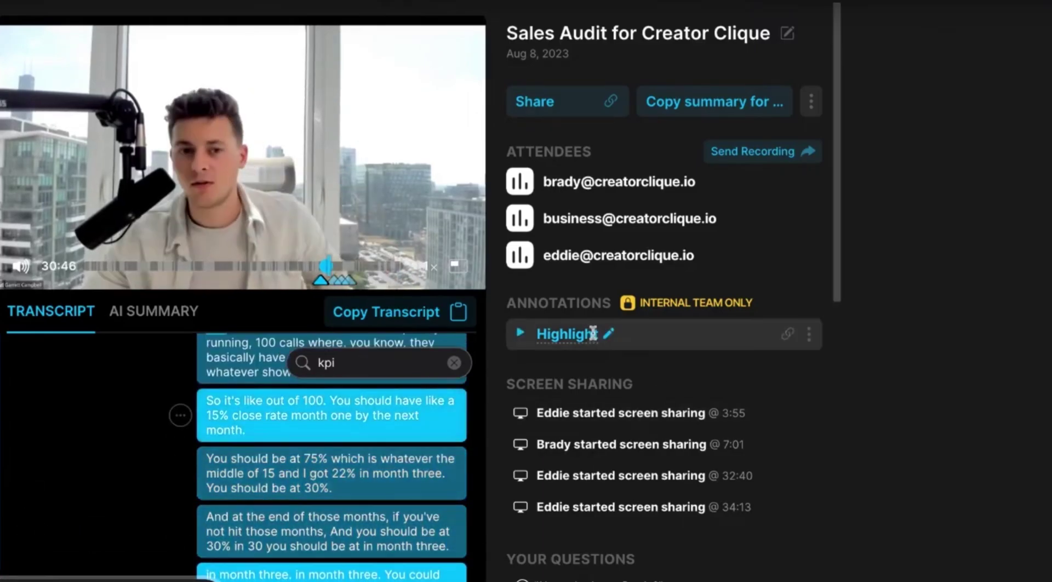
left_click(787, 334)
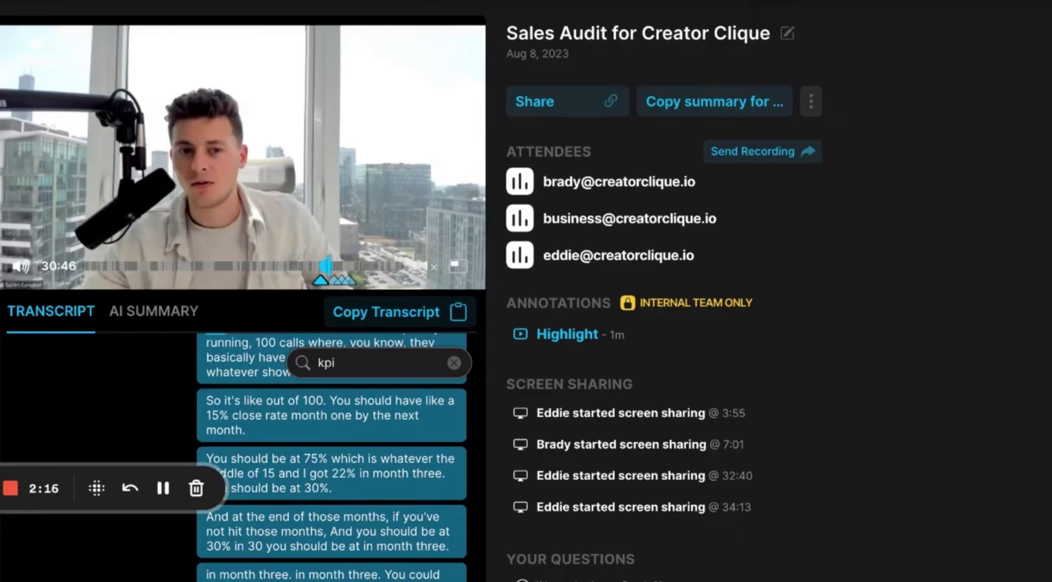
double_click(364, 361)
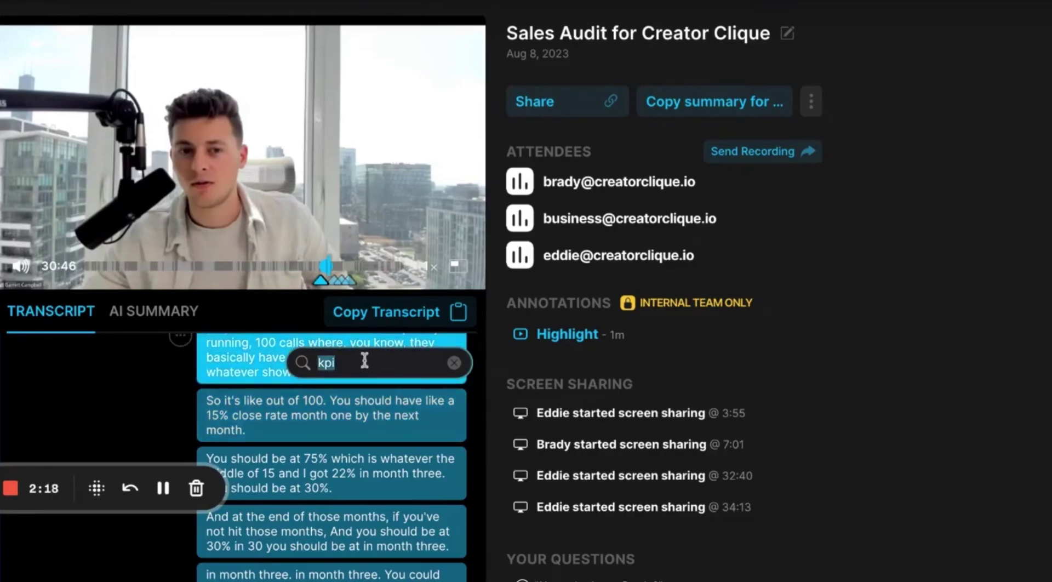
key("BackSpace")
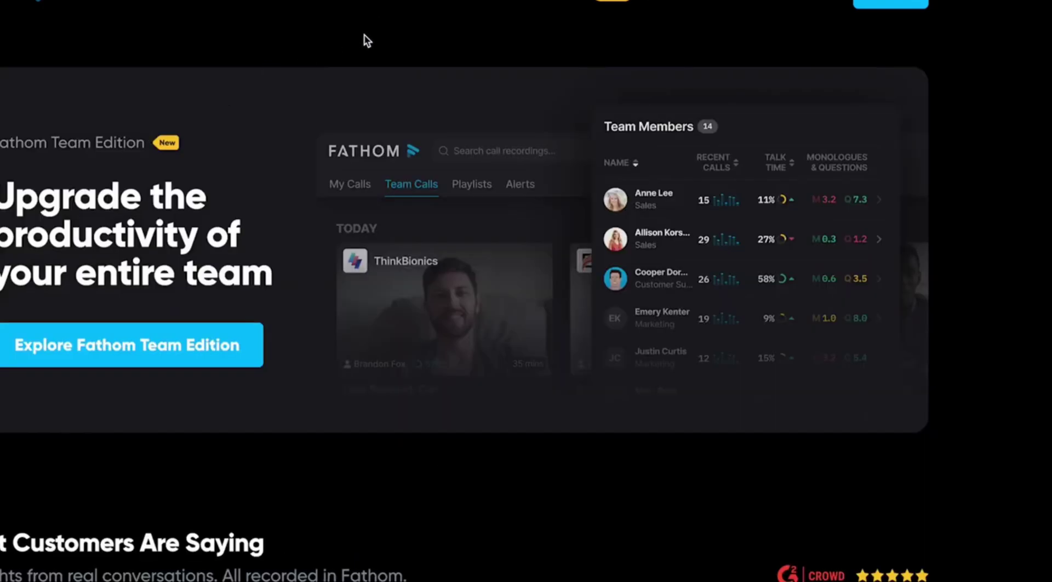
left_click(367, 41)
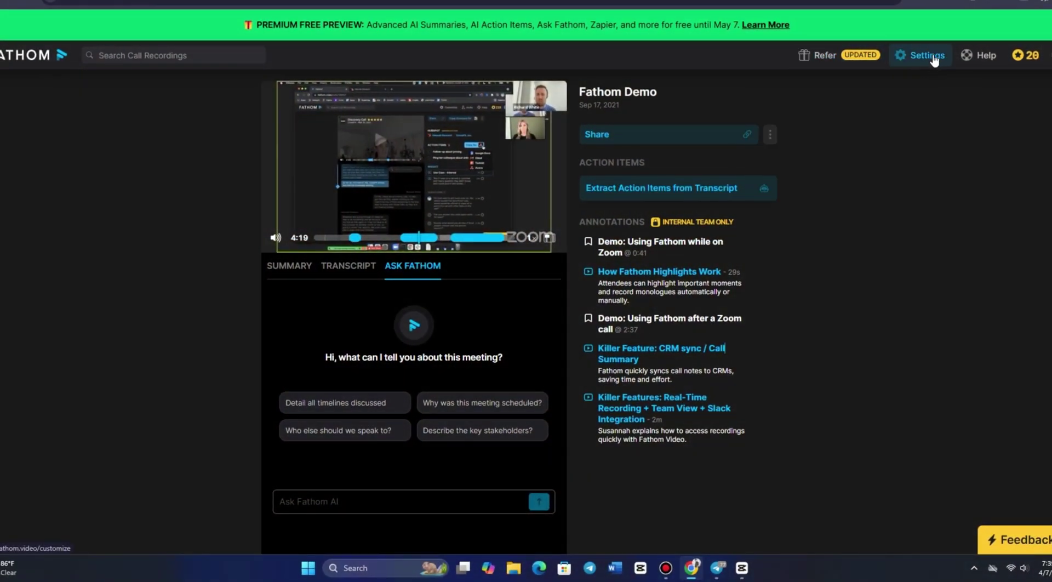
Open the Fathom settings and look over the video conferencing connections and premium features.
left_click(934, 57)
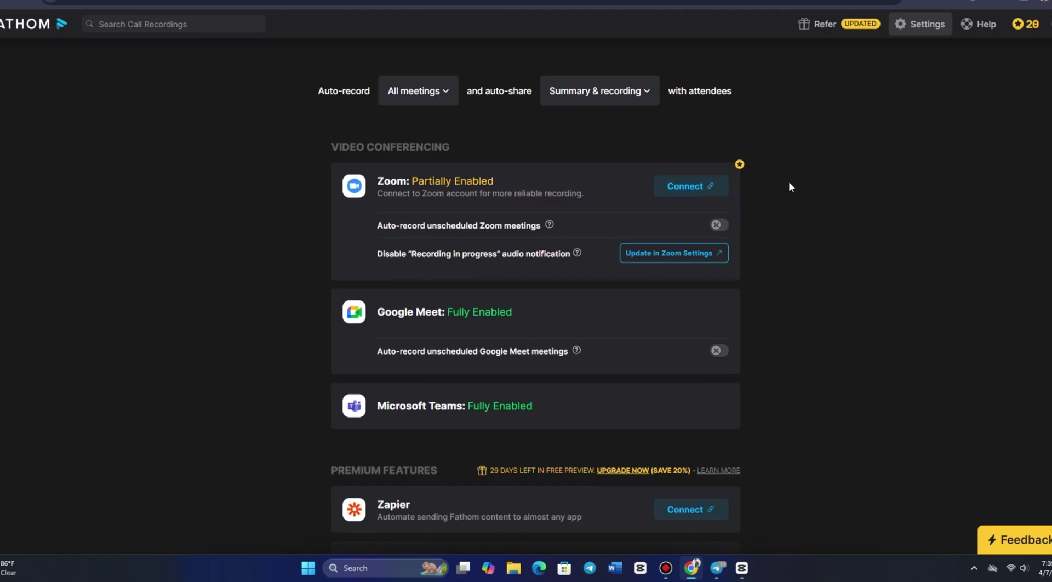
scroll(404, 148, "down", 1)
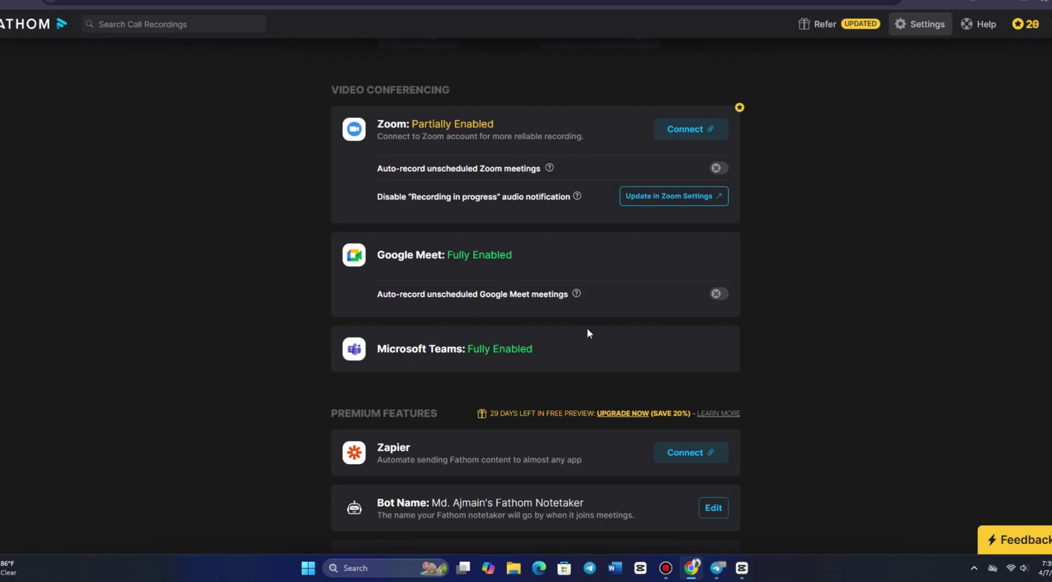
scroll(872, 272, "down", 4)
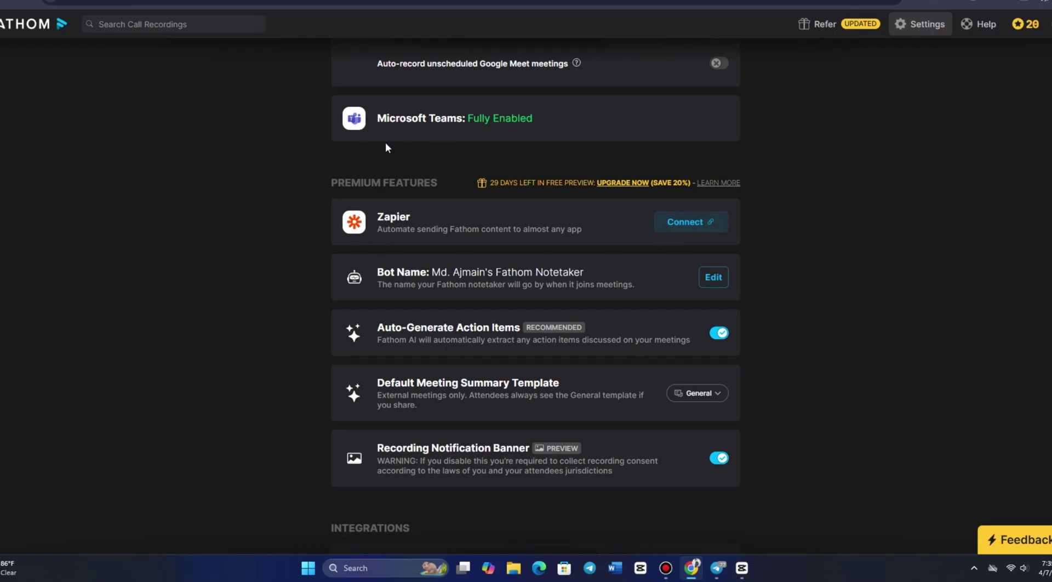
scroll(391, 159, "up", 1)
scroll(395, 163, "down", 1)
Rename the Fathom notetaker bot to "My asistant" and save the name.
left_click(710, 281)
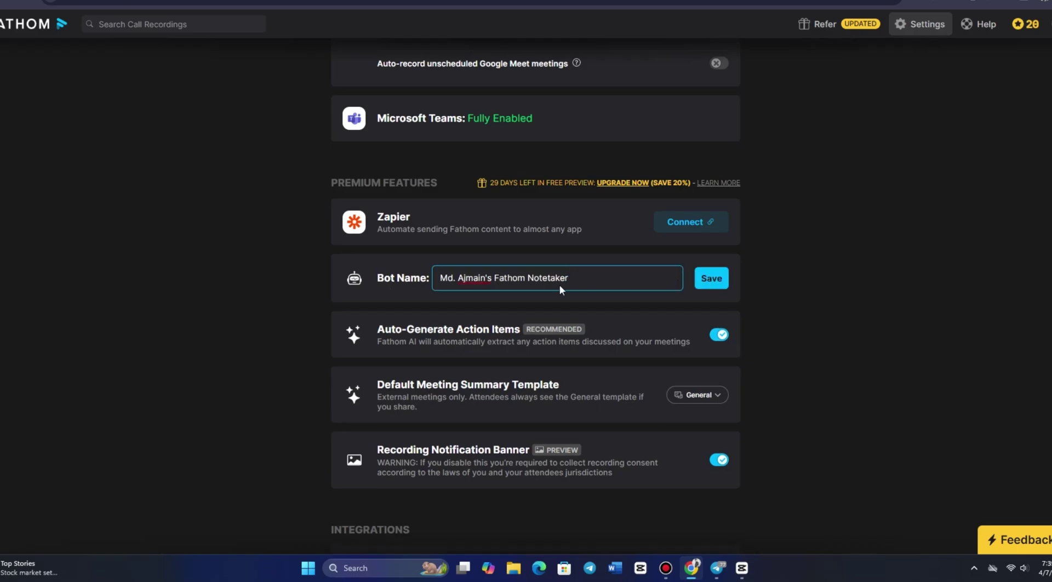
left_click_drag(591, 276, 434, 261)
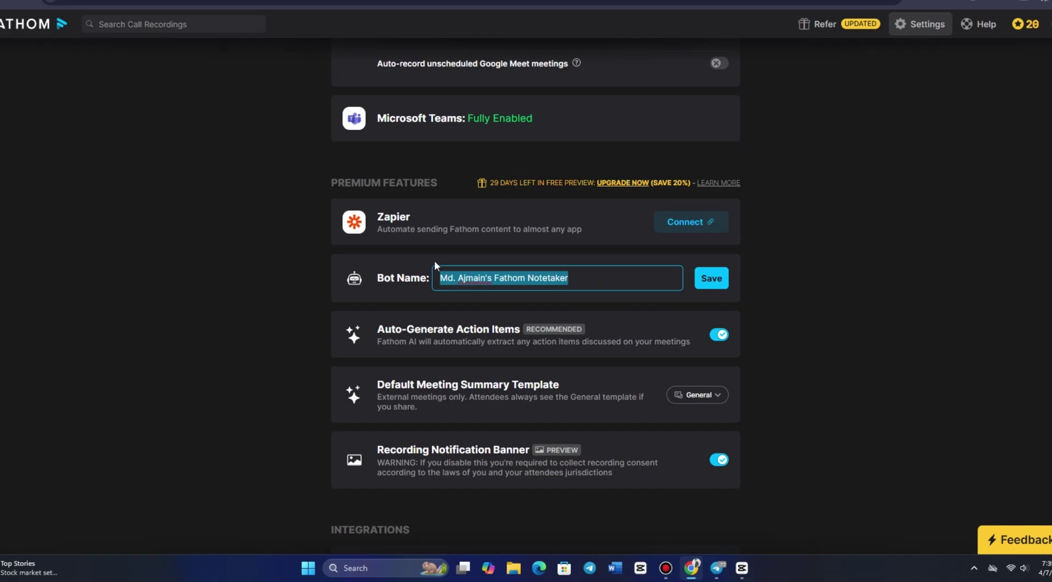
type("My as")
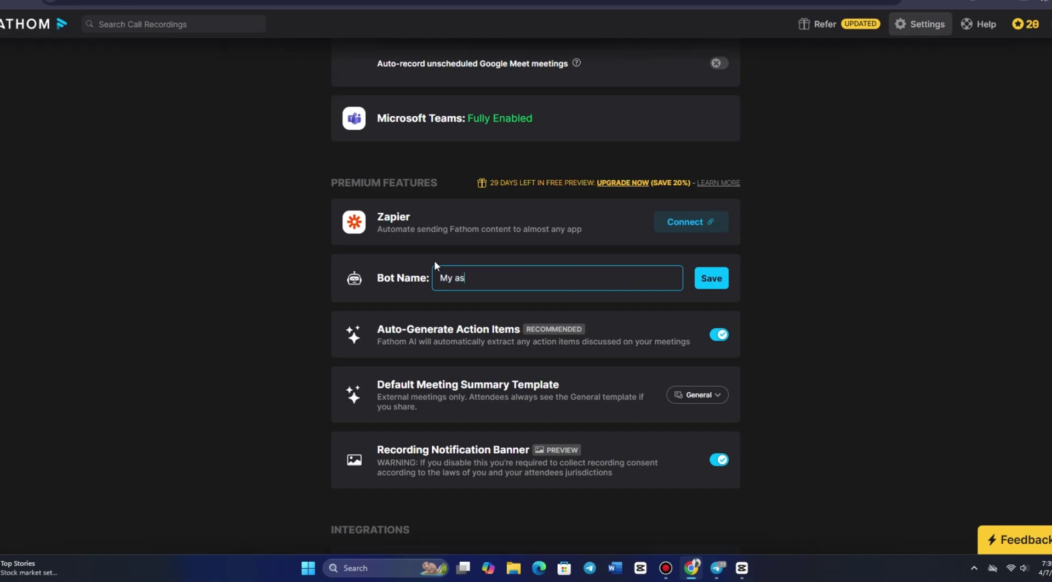
type("istant")
key("Return")
Examine the remaining Fathom settings, covering integrations, recording options, Fathom apps and highlight options.
scroll(510, 343, "down", 2)
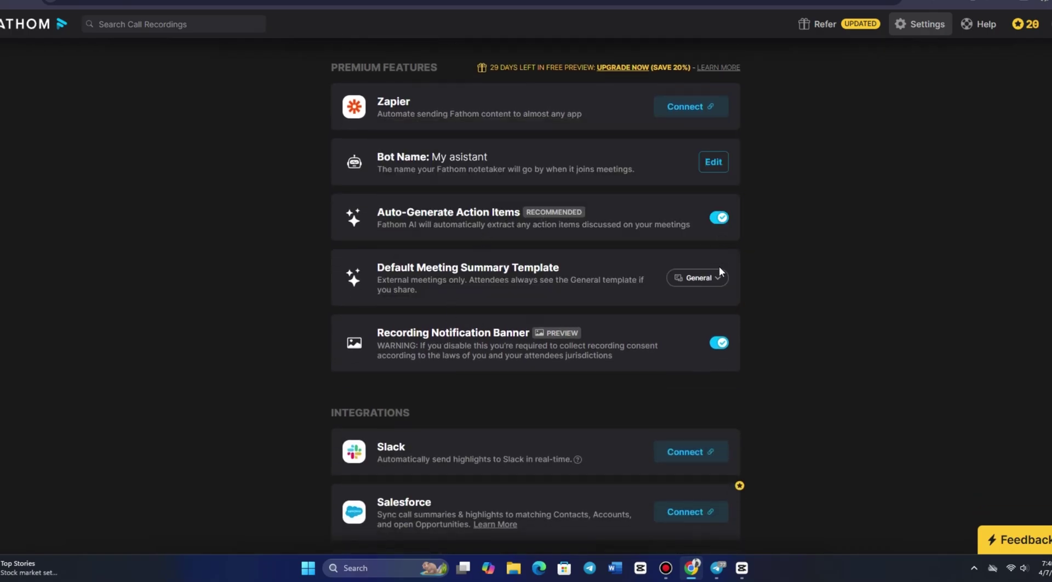
scroll(912, 308, "down", 4)
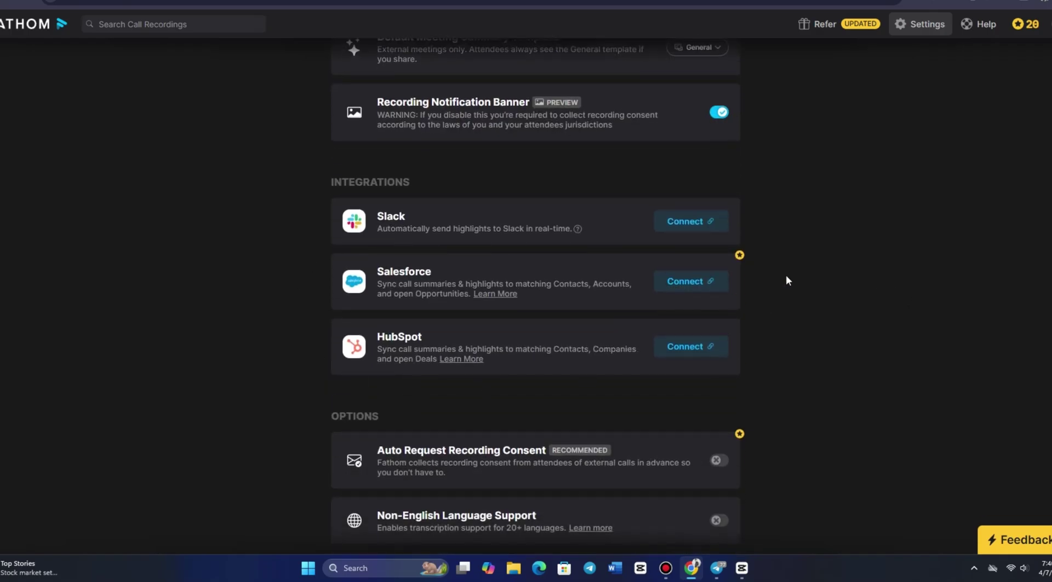
scroll(990, 308, "down", 4)
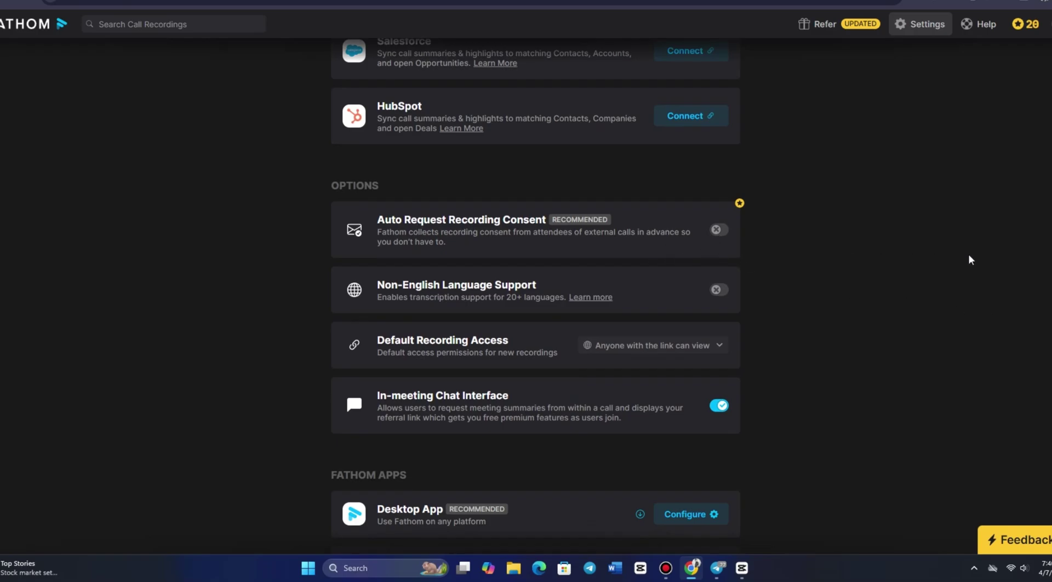
scroll(970, 259, "down", 4)
scroll(968, 260, "down", 4)
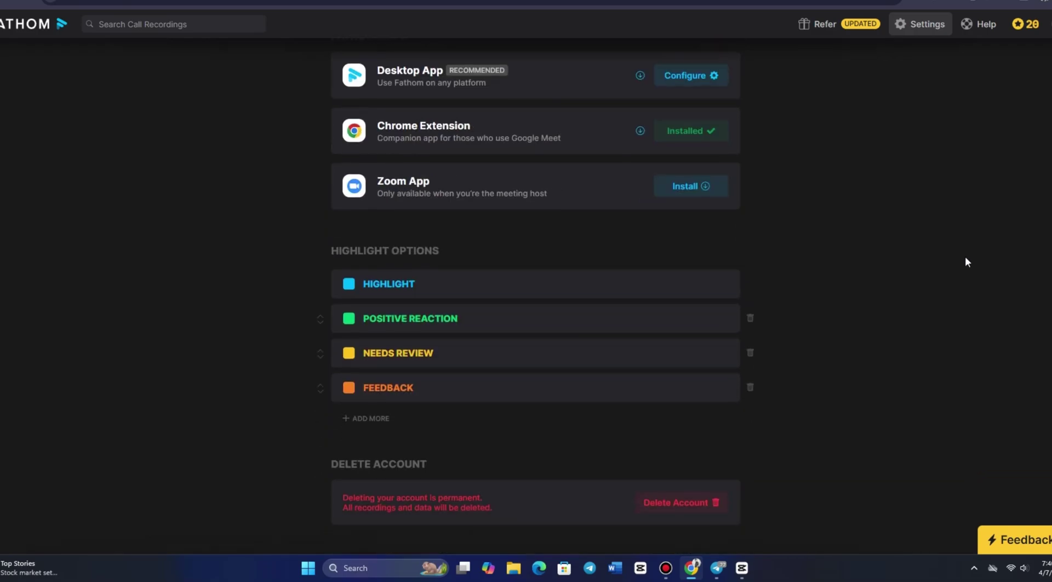
scroll(967, 262, "up", 8)
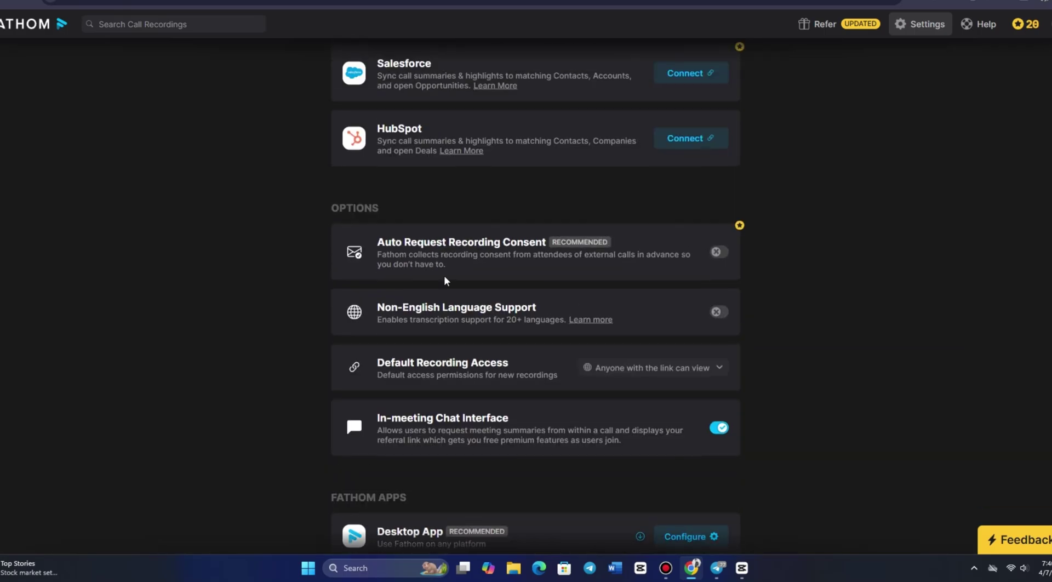
scroll(527, 261, "up", 2)
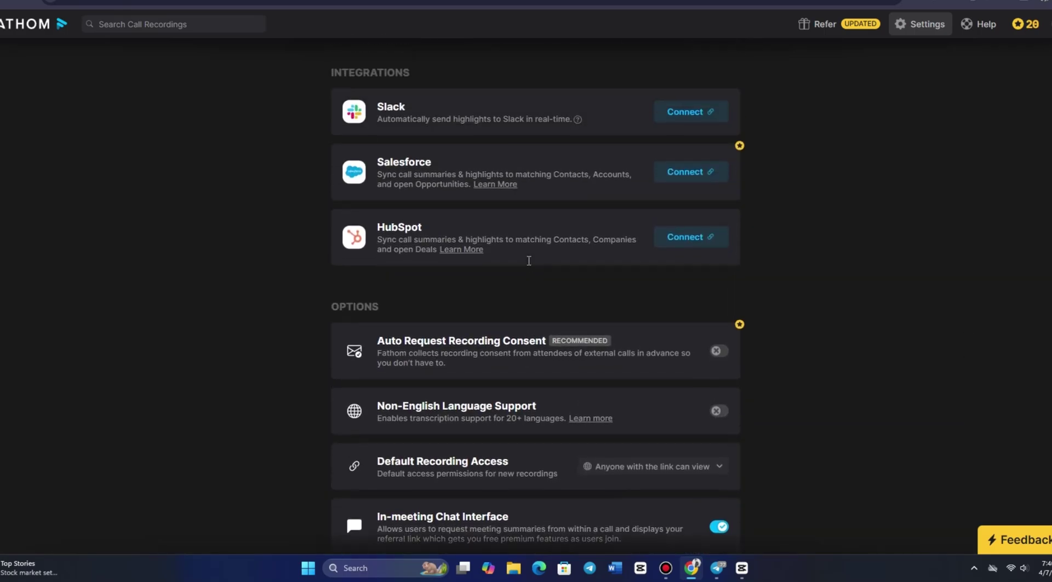
scroll(528, 269, "down", 3)
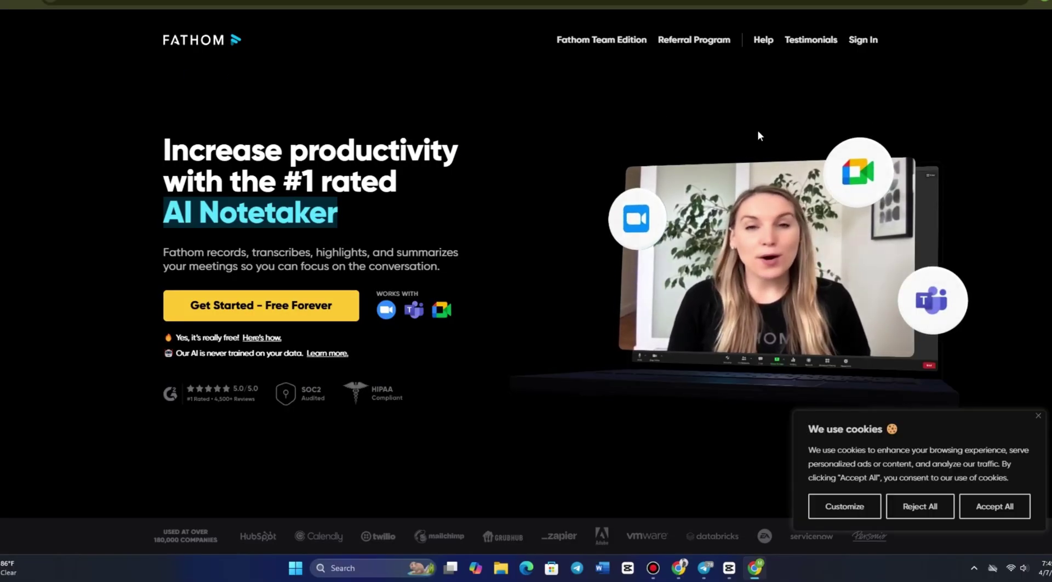
Look through the Fathom homepage down to its questions on cost, security and privacy, and open the Privacy Policy.
scroll(753, 134, "down", 8)
scroll(796, 257, "down", 2)
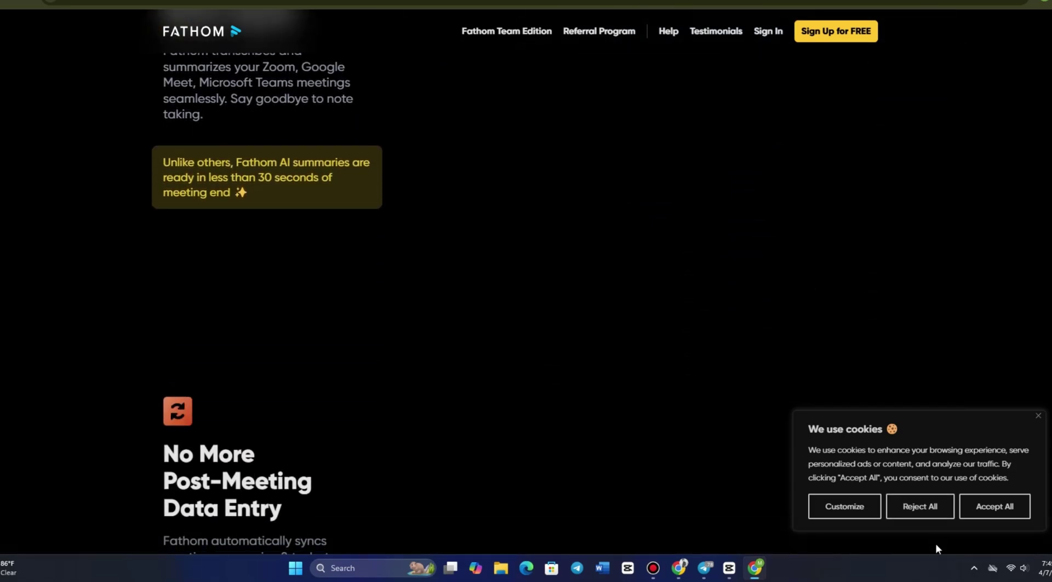
scroll(713, 340, "down", 4)
scroll(710, 337, "down", 10)
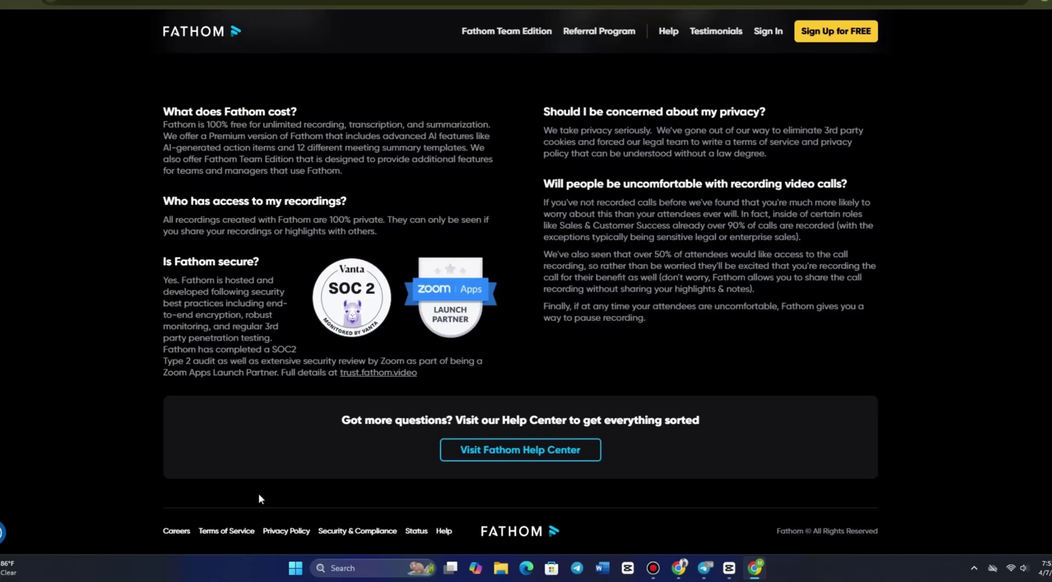
left_click(286, 533)
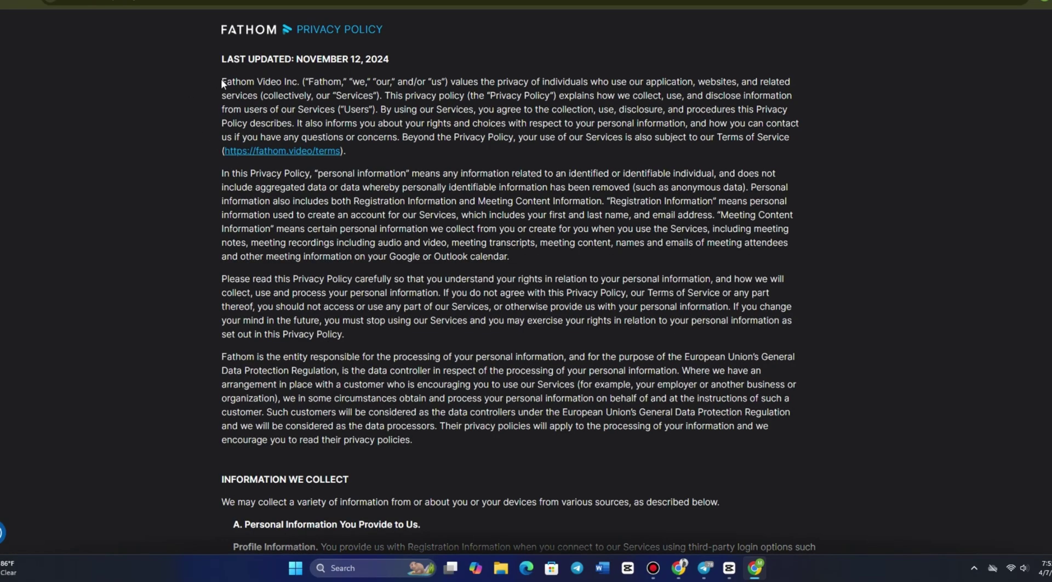
Read the Privacy Policy from its introduction through the sections on what information Fathom collects.
left_click_drag(222, 82, 399, 158)
left_click(438, 170)
scroll(928, 170, "down", 1)
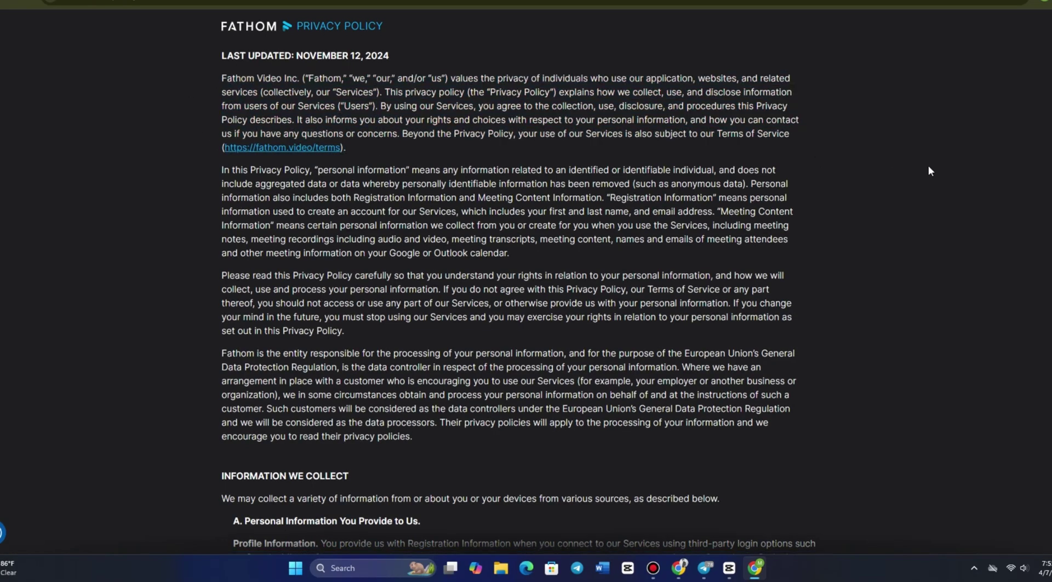
scroll(929, 170, "down", 10)
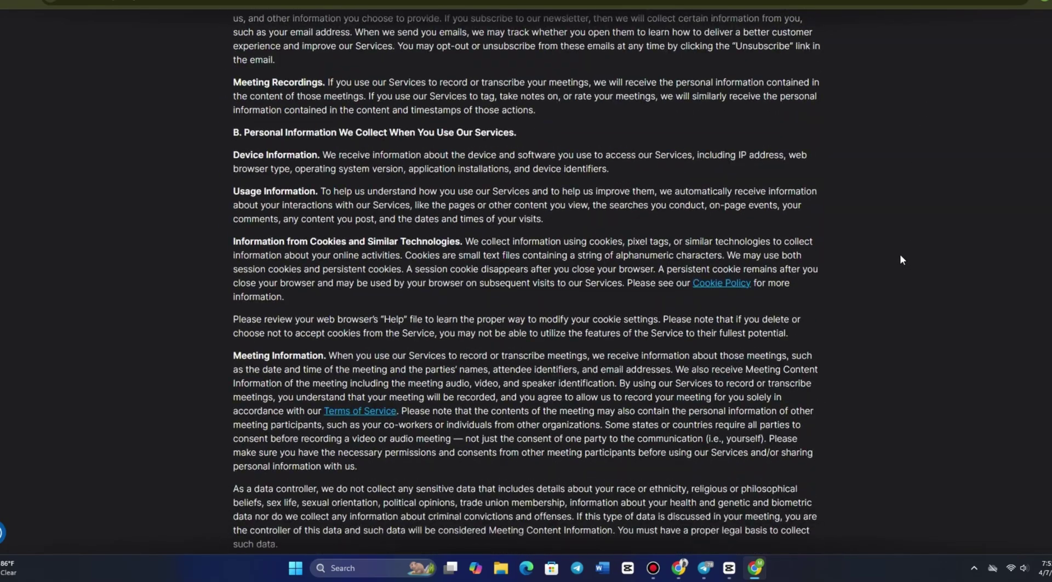
scroll(901, 259, "down", 8)
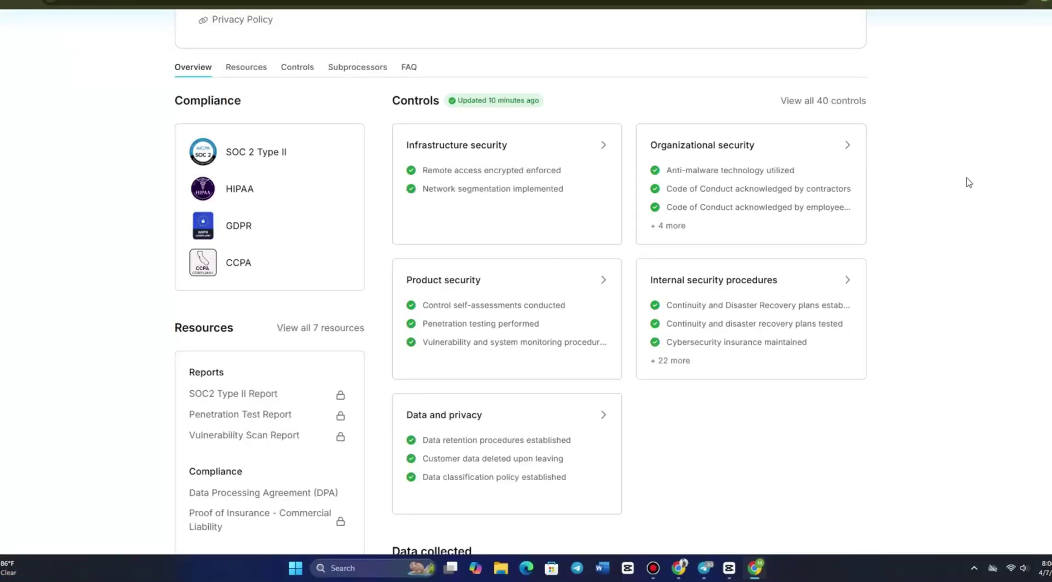
Review the Fathom Trust Center's compliance standards, security controls, collected data and subprocessors.
scroll(967, 183, "up", 3)
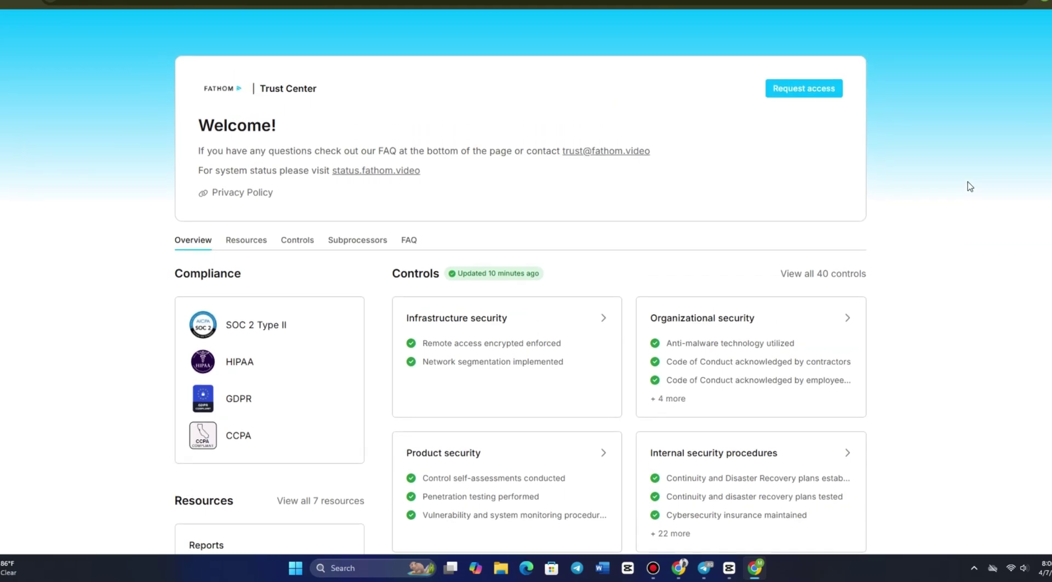
scroll(829, 237, "down", 4)
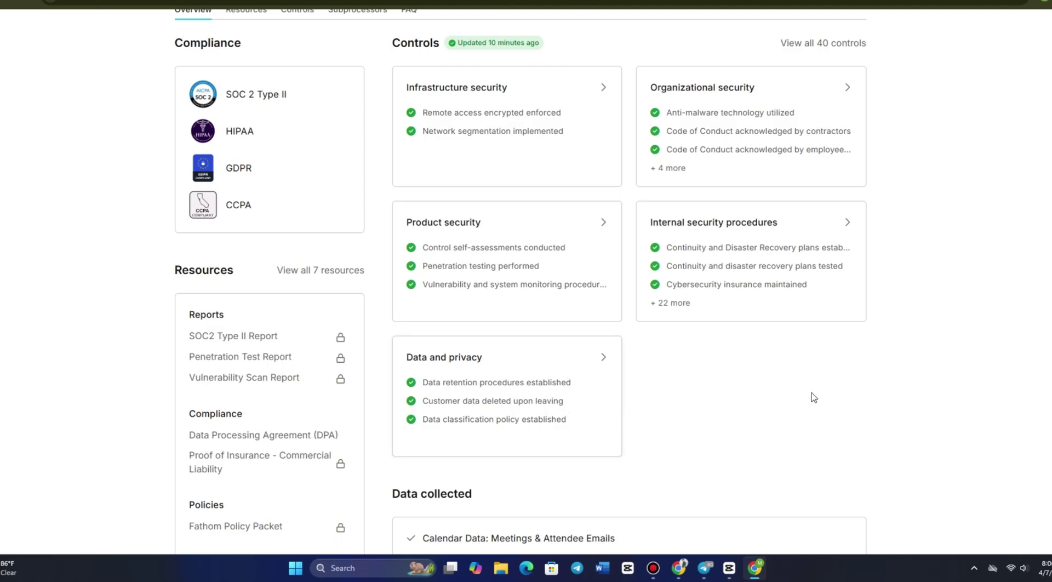
scroll(950, 310, "up", 2)
scroll(950, 310, "down", 4)
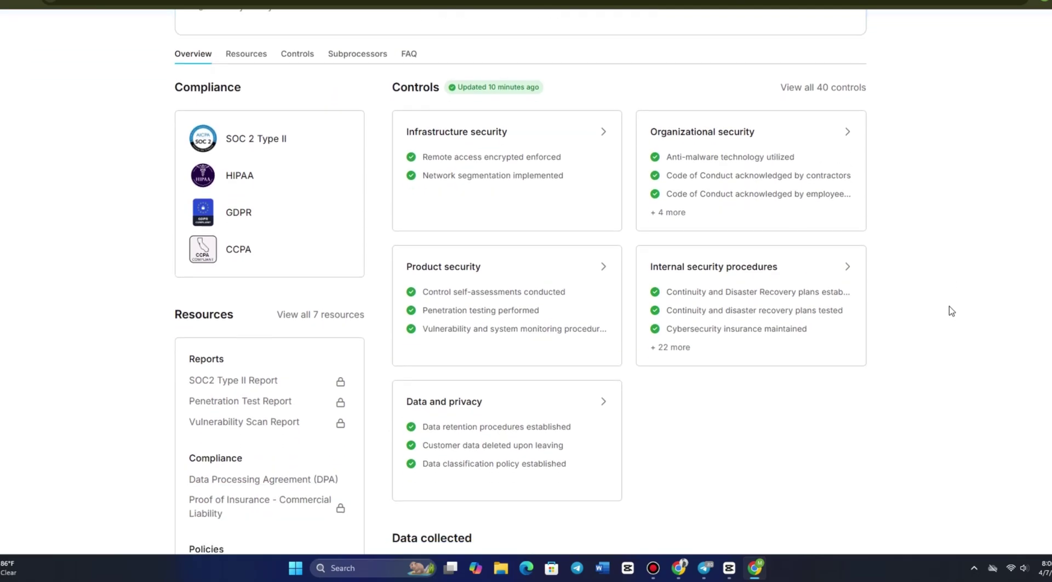
scroll(951, 313, "down", 3)
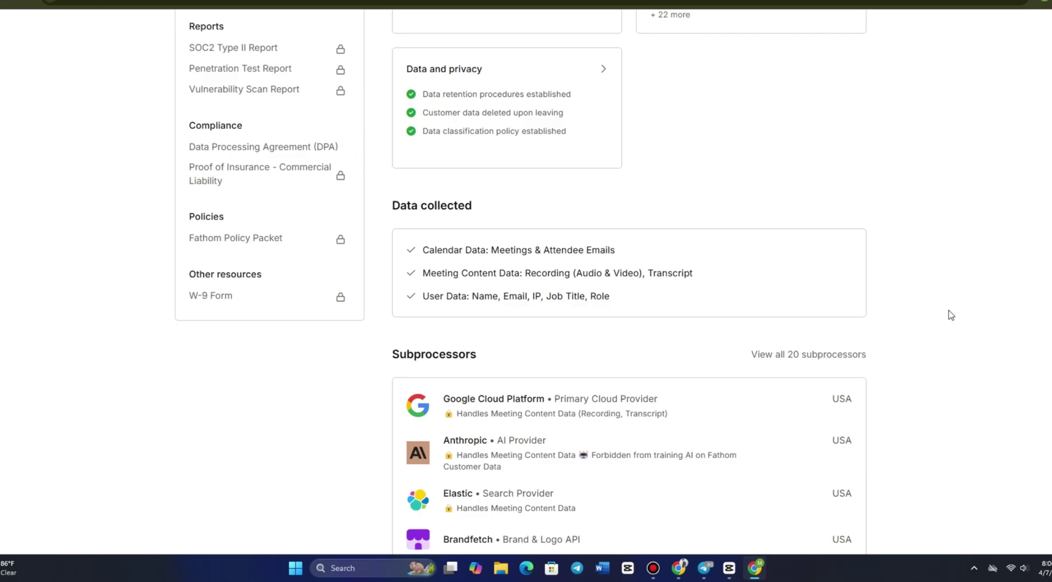
scroll(950, 314, "up", 5)
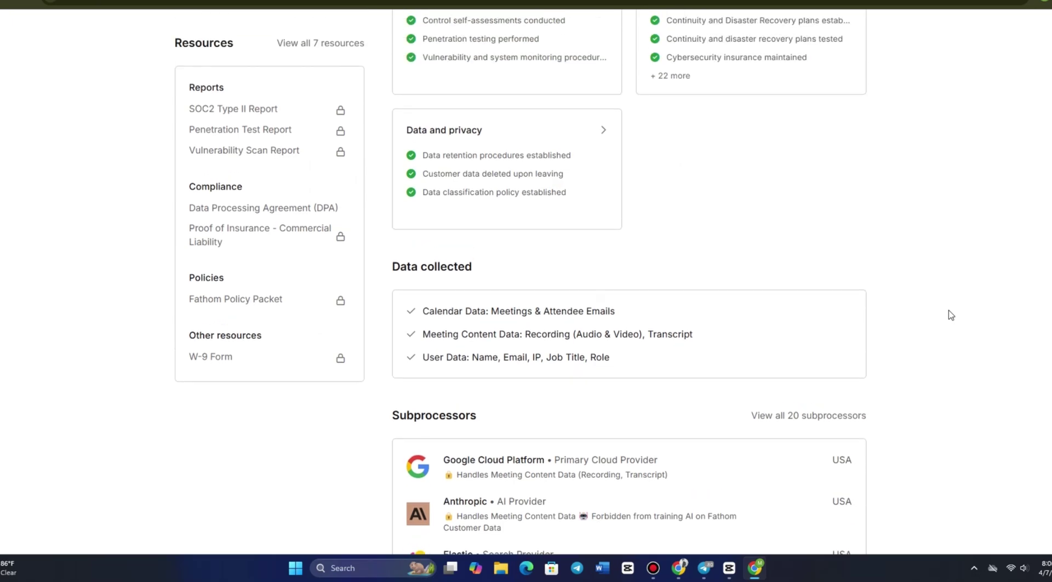
Look at the Trust Center's access request form and close it without submitting a request.
scroll(951, 315, "up", 4)
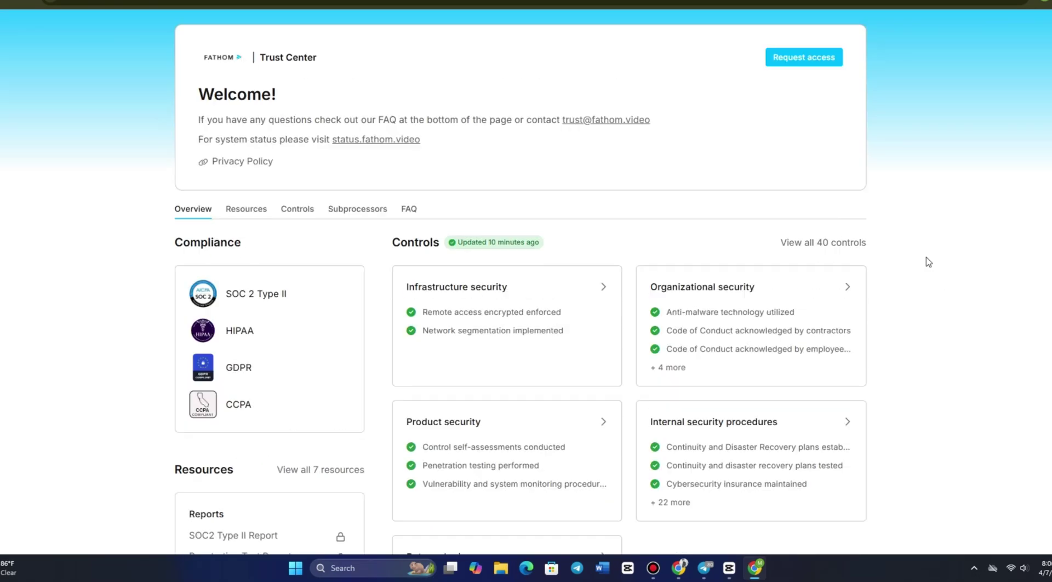
left_click(803, 87)
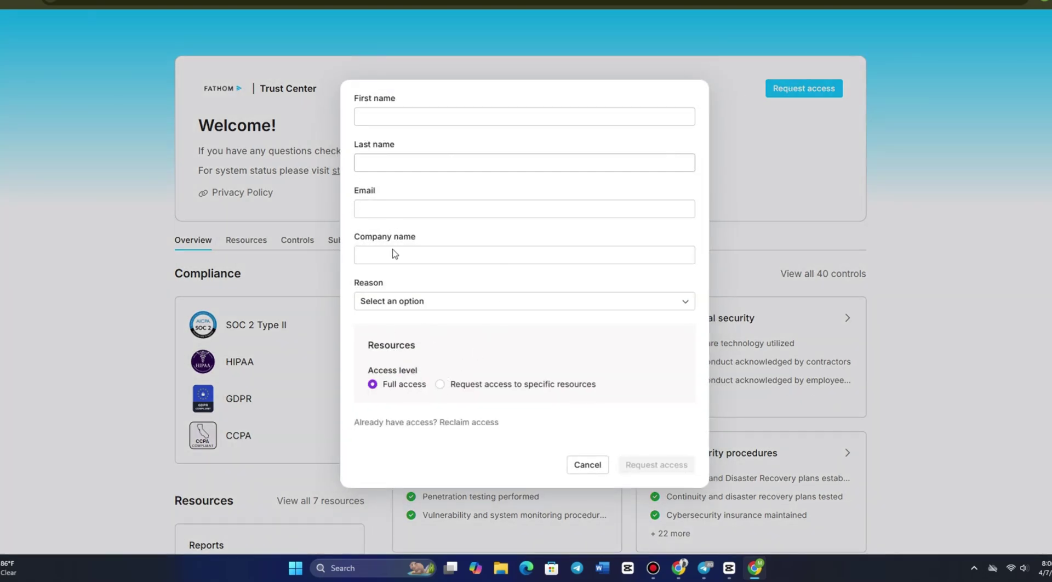
left_click(587, 467)
Read the Trust Center's detailed internal security and data and privacy controls, and return to the overview.
scroll(930, 296, "down", 3)
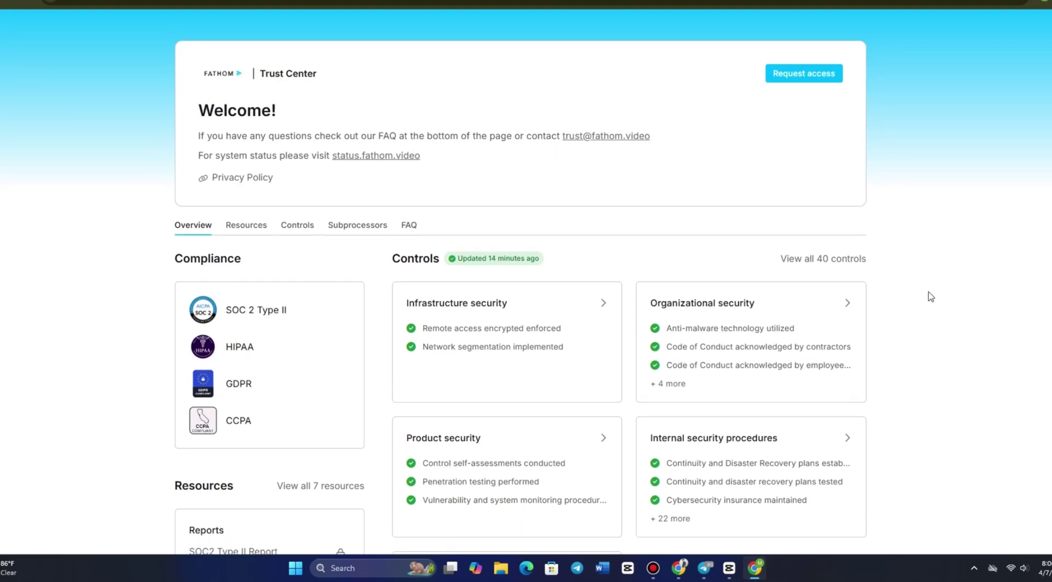
left_click(742, 317)
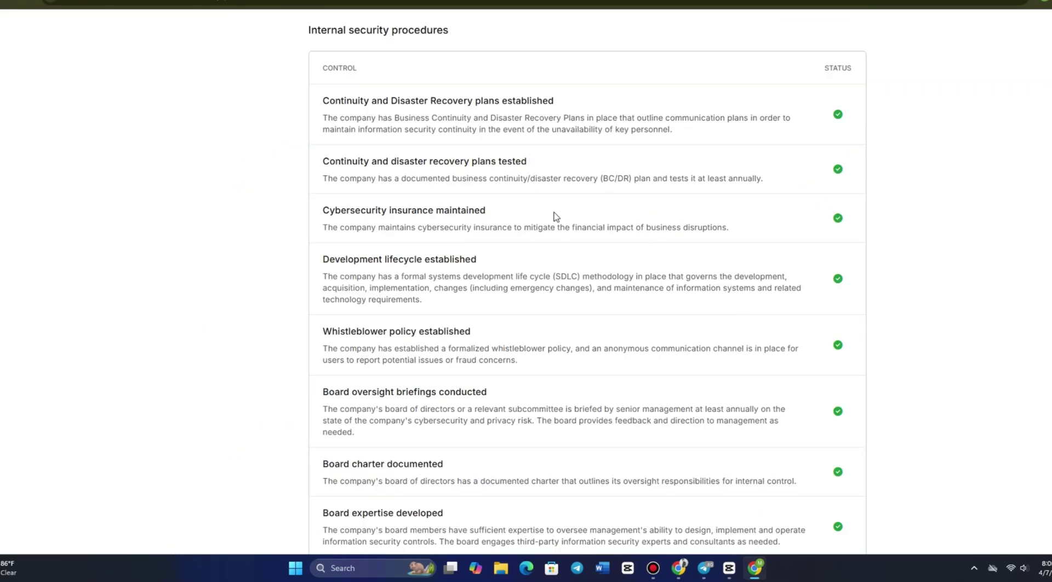
scroll(555, 217, "down", 10)
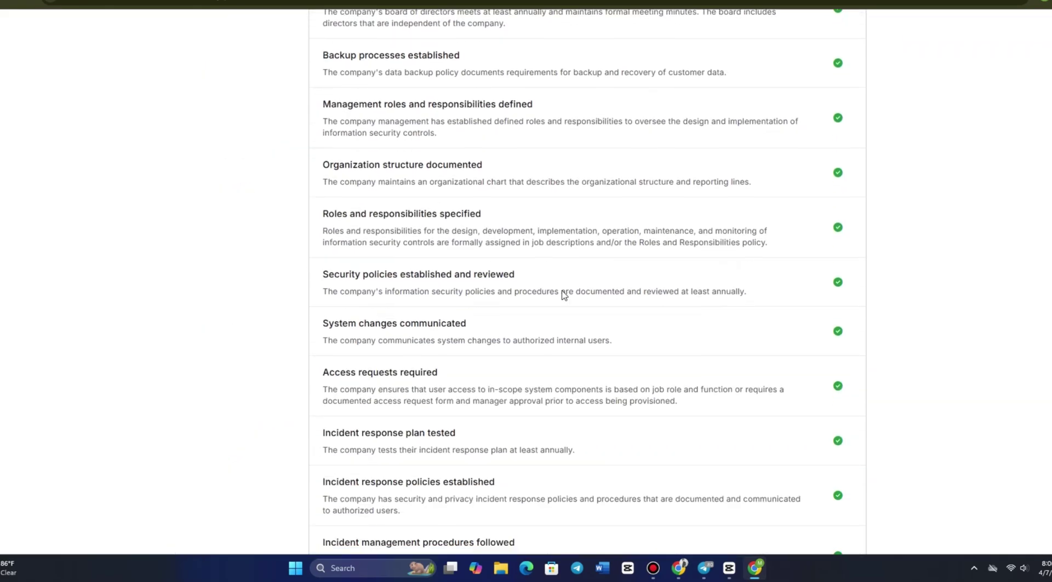
scroll(564, 296, "down", 12)
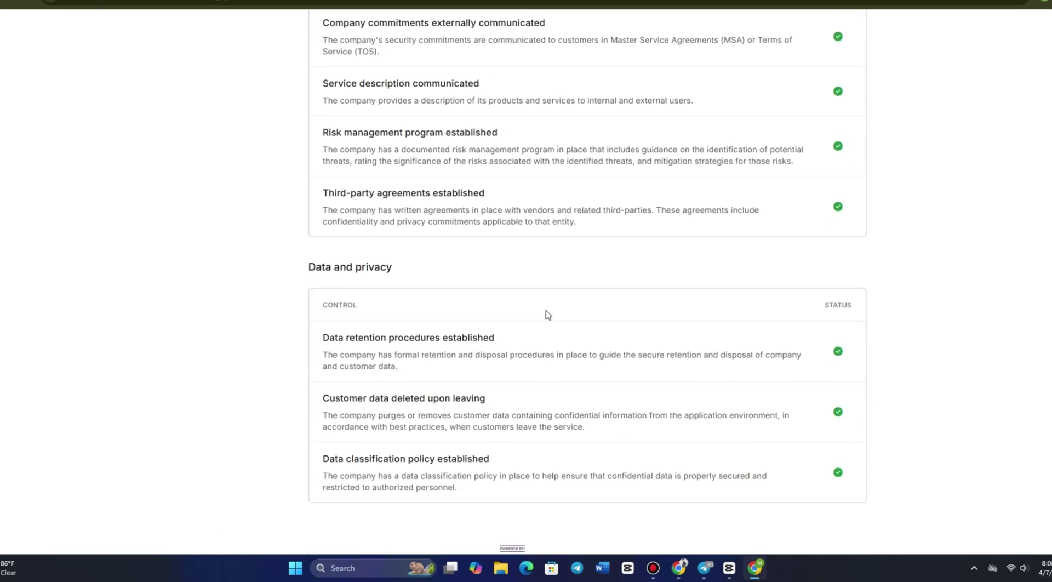
key("Escape")
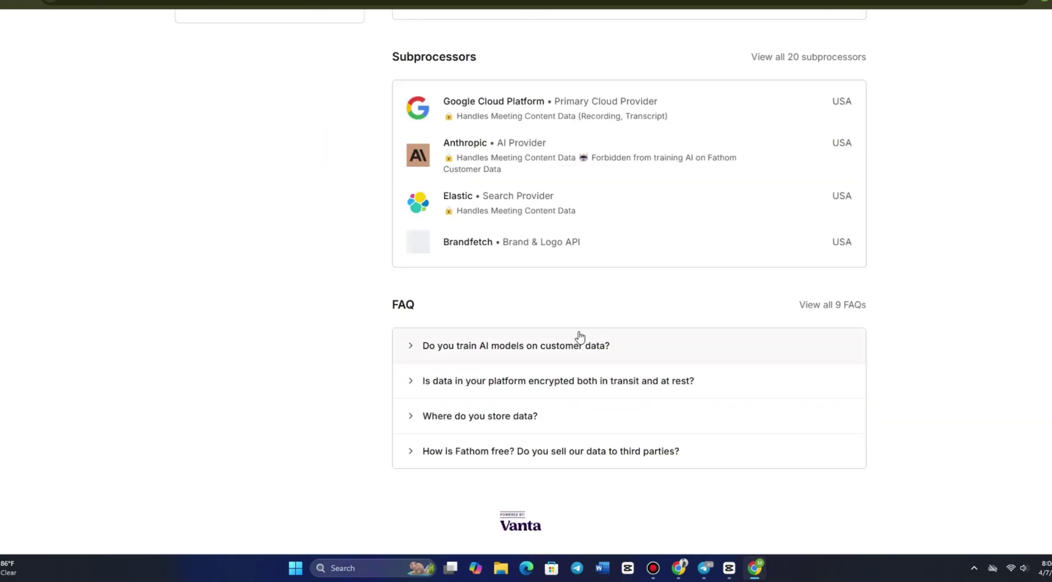
scroll(411, 259, "up", 5)
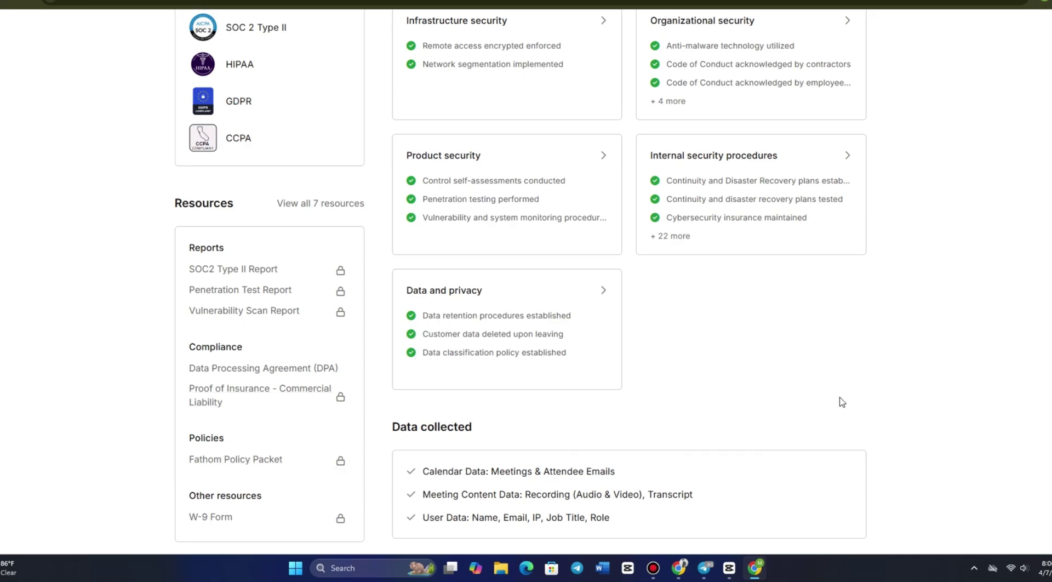
scroll(890, 371, "up", 5)
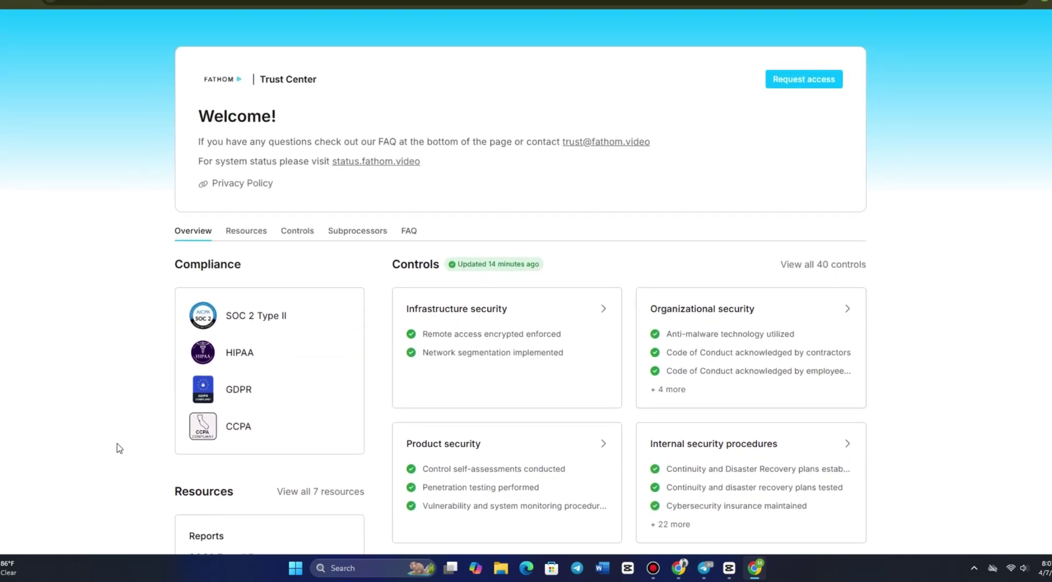
Review the Team Edition's monthly Standard and Pro pricing and its comparison with Gong and Chorus.
scroll(935, 460, "down", 3)
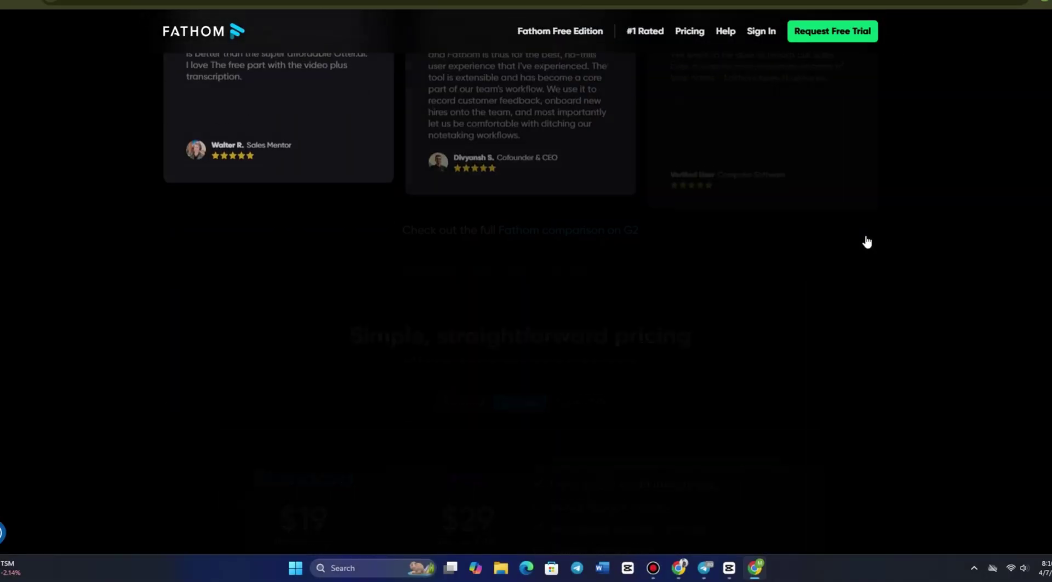
scroll(859, 241, "up", 3)
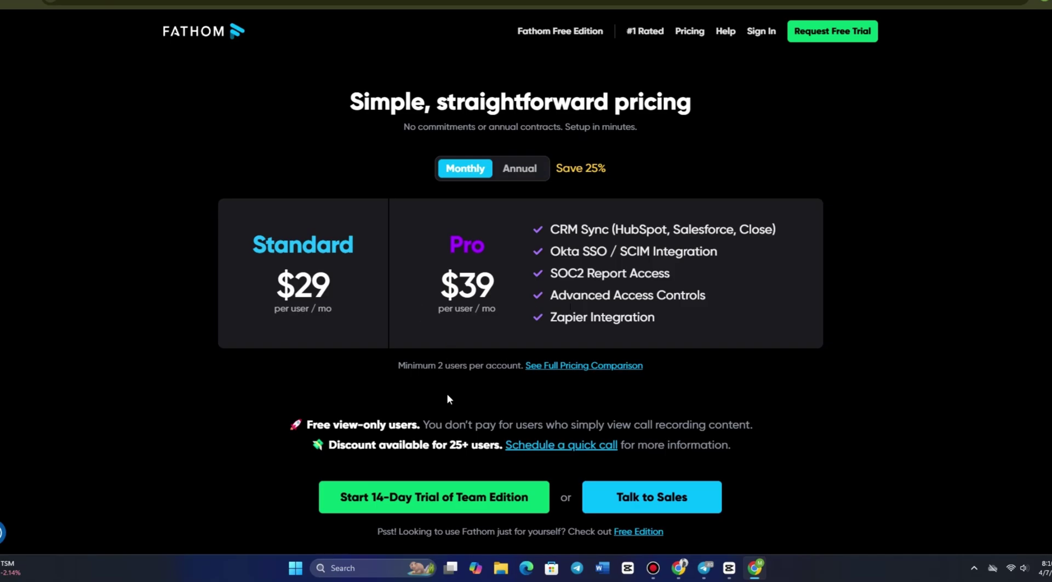
scroll(505, 385, "down", 2)
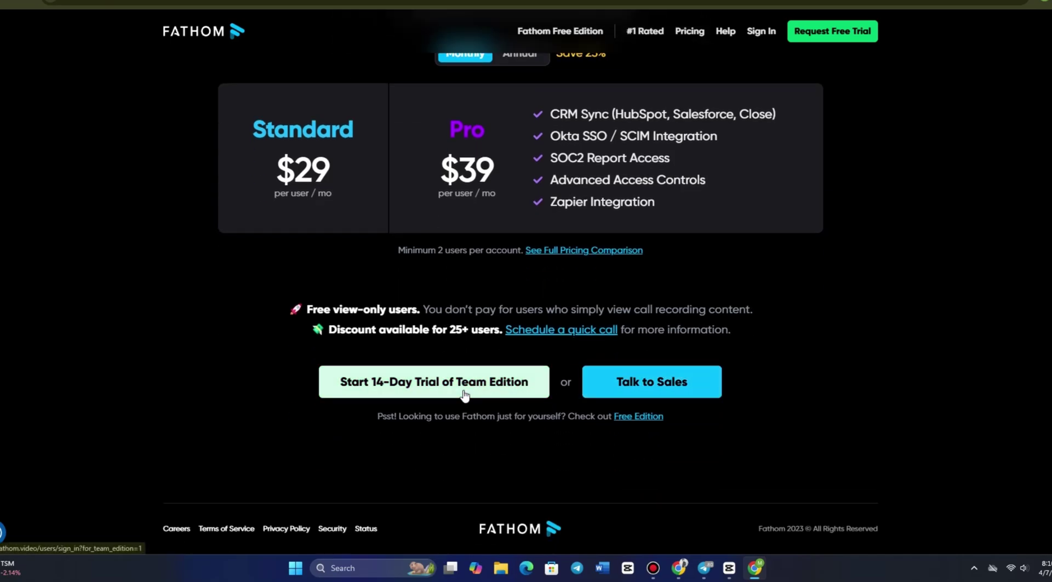
scroll(474, 329, "up", 1)
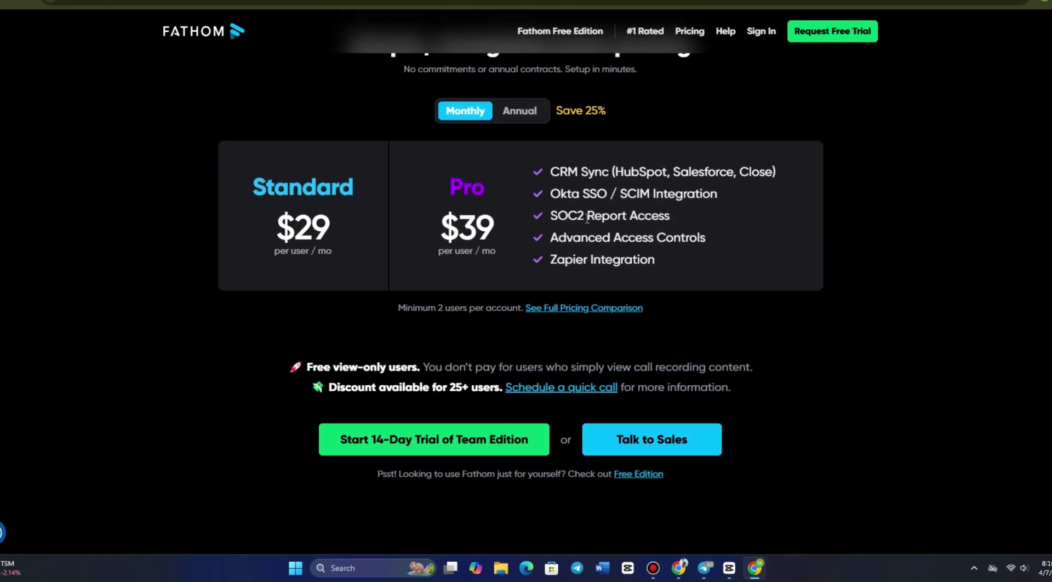
scroll(807, 229, "up", 4)
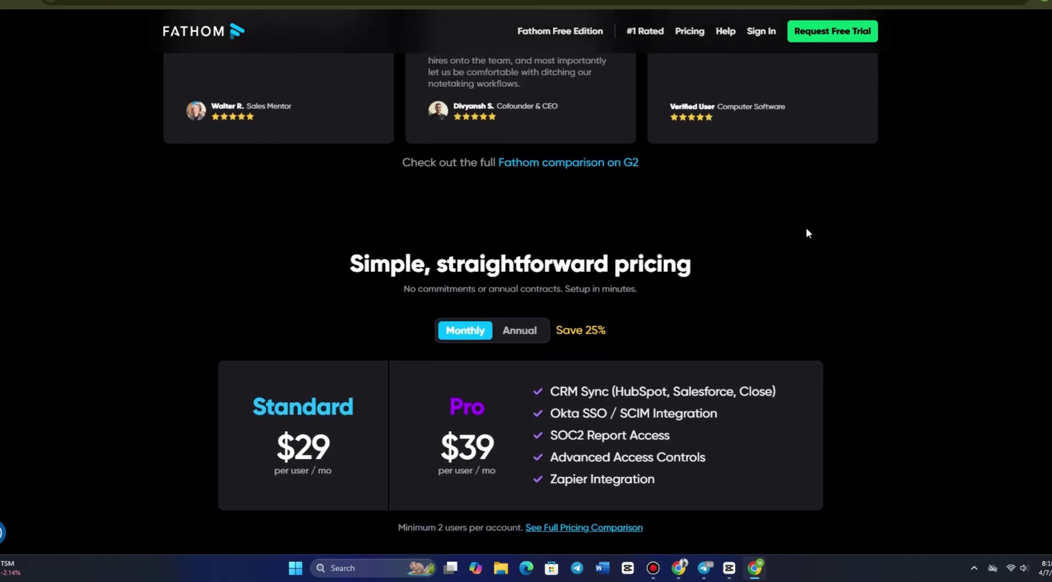
scroll(805, 234, "up", 7)
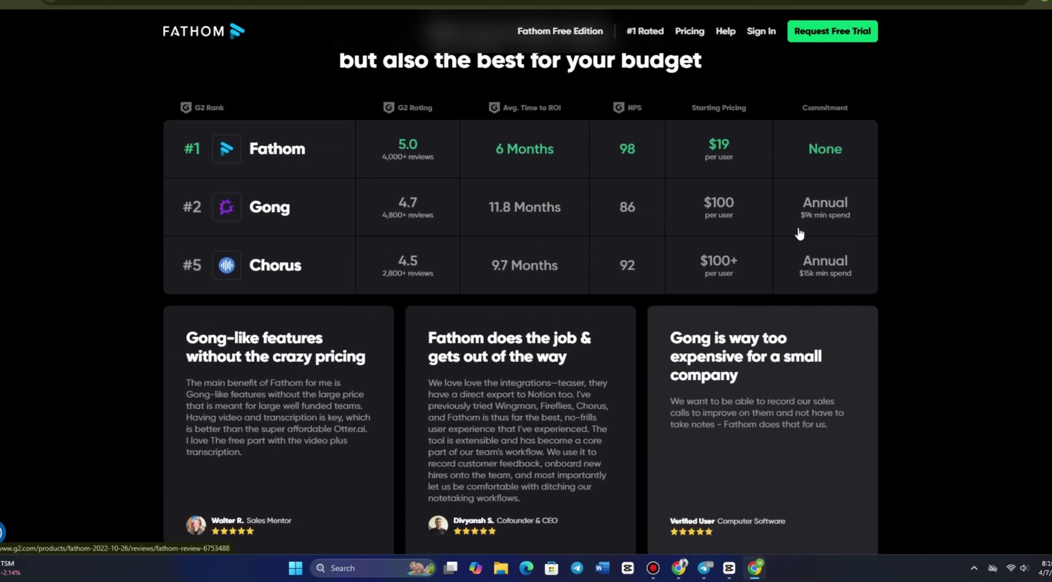
scroll(800, 233, "down", 12)
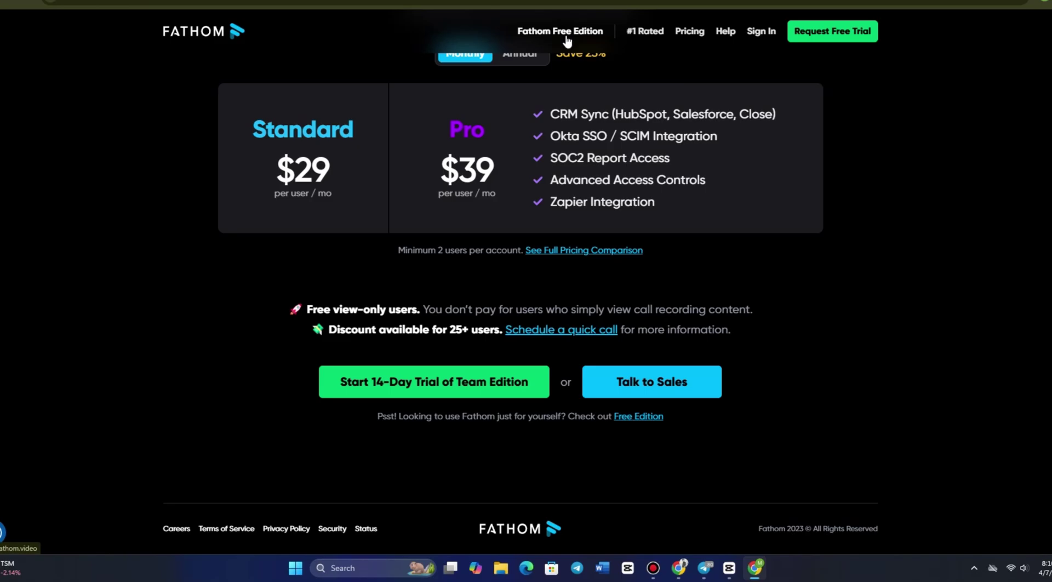
Open the Fathom Free Edition page and look through its AI note-taking and CRM sync sections.
left_click(566, 34)
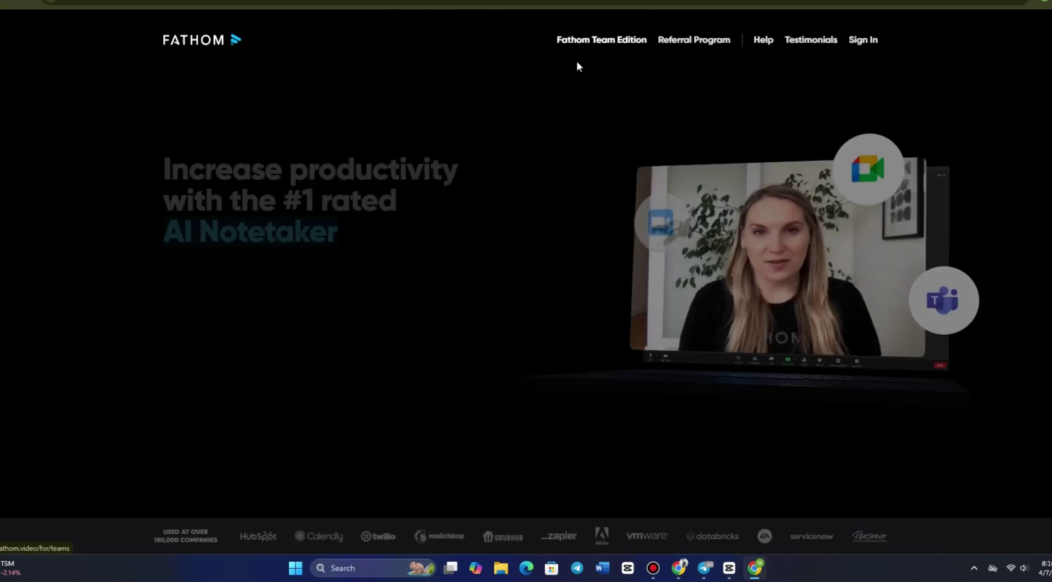
scroll(934, 140, "down", 5)
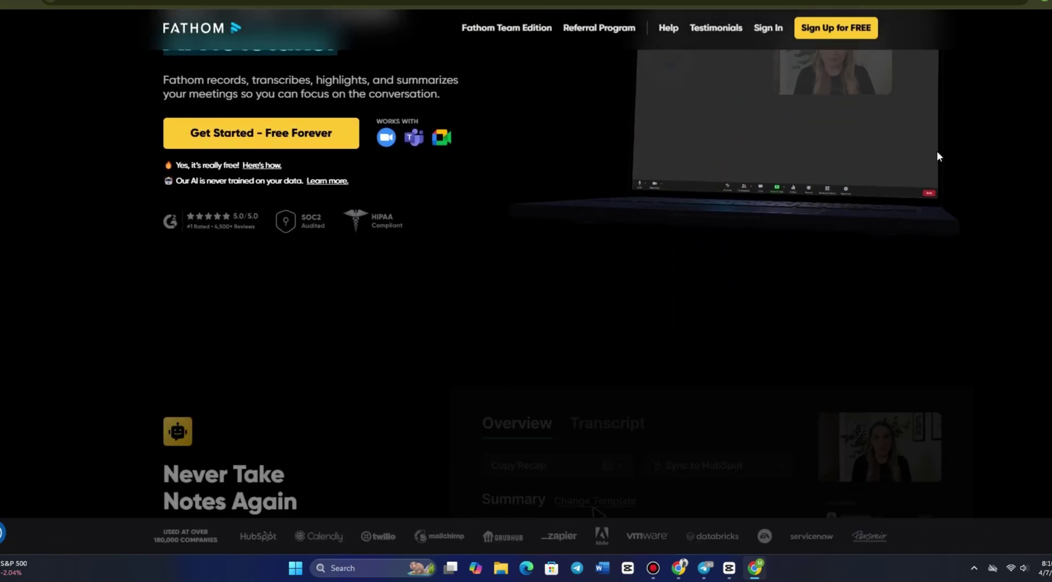
scroll(938, 164, "down", 6)
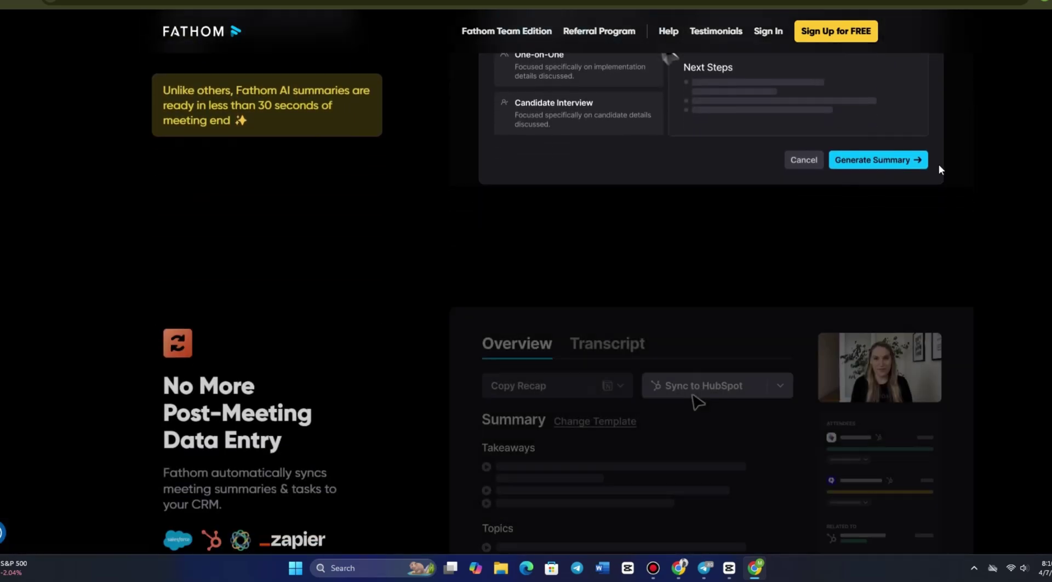
scroll(884, 125, "up", 5)
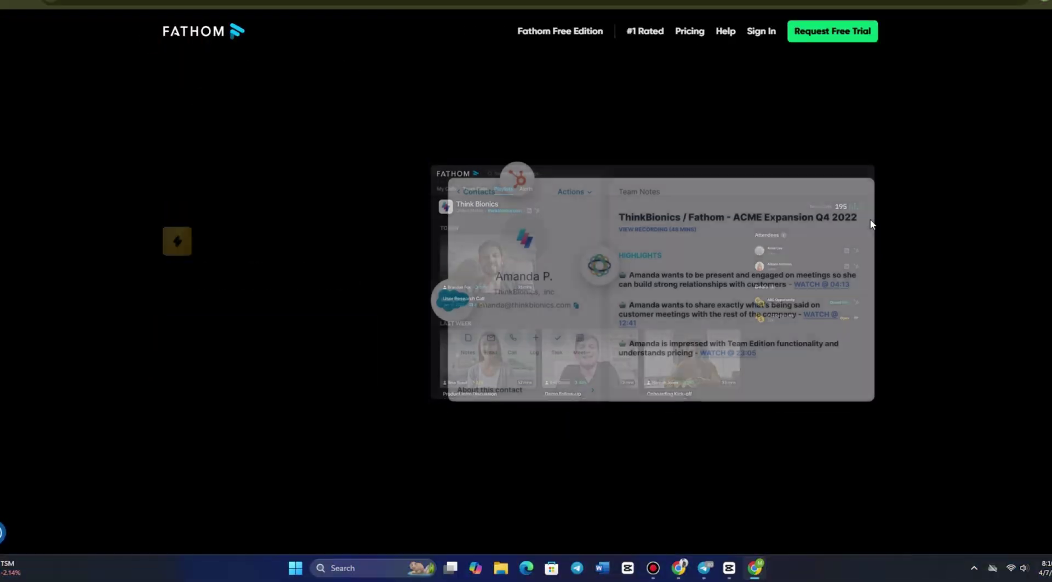
Check the Team Edition page's pricing plans and the Free Edition page's summary template section.
scroll(860, 242, "down", 15)
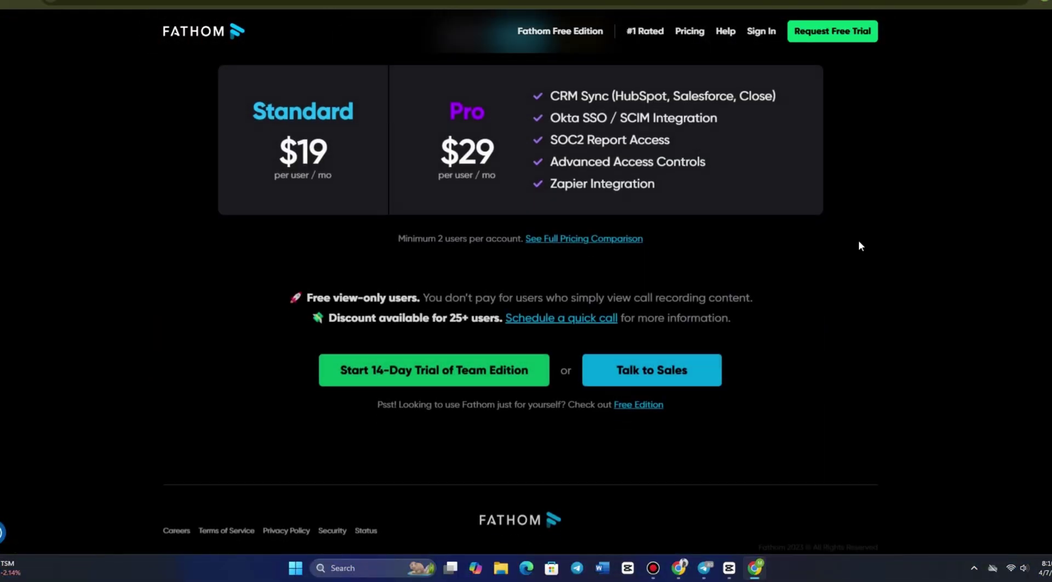
scroll(843, 260, "up", 2)
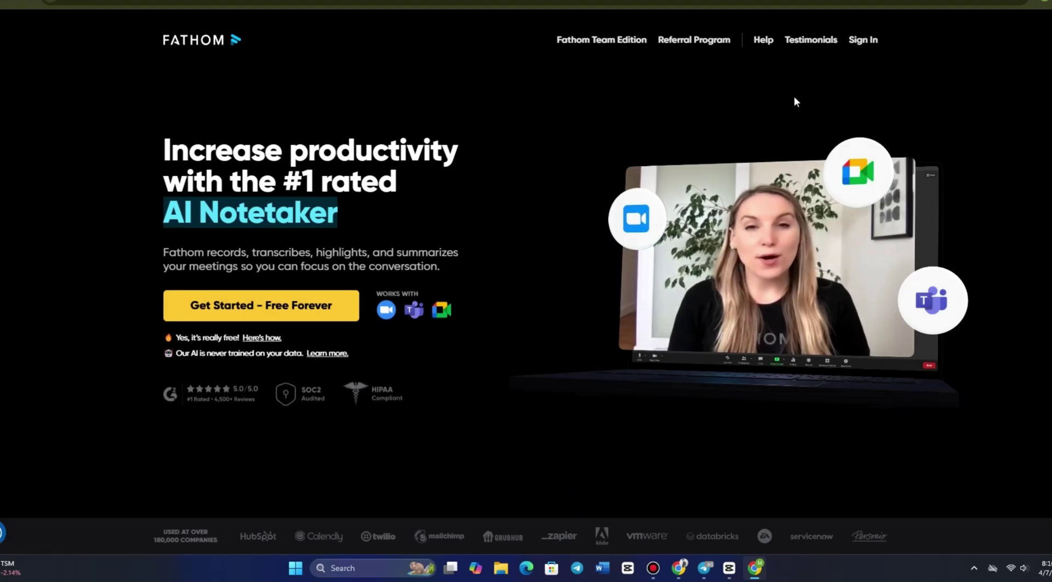
scroll(933, 135, "down", 1)
scroll(936, 151, "down", 10)
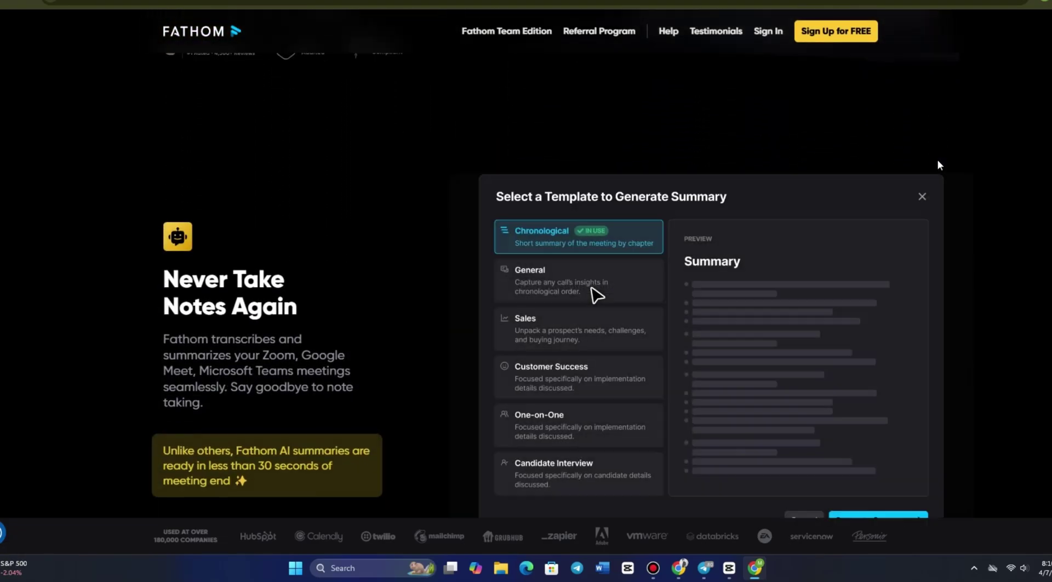
scroll(938, 169, "down", 3)
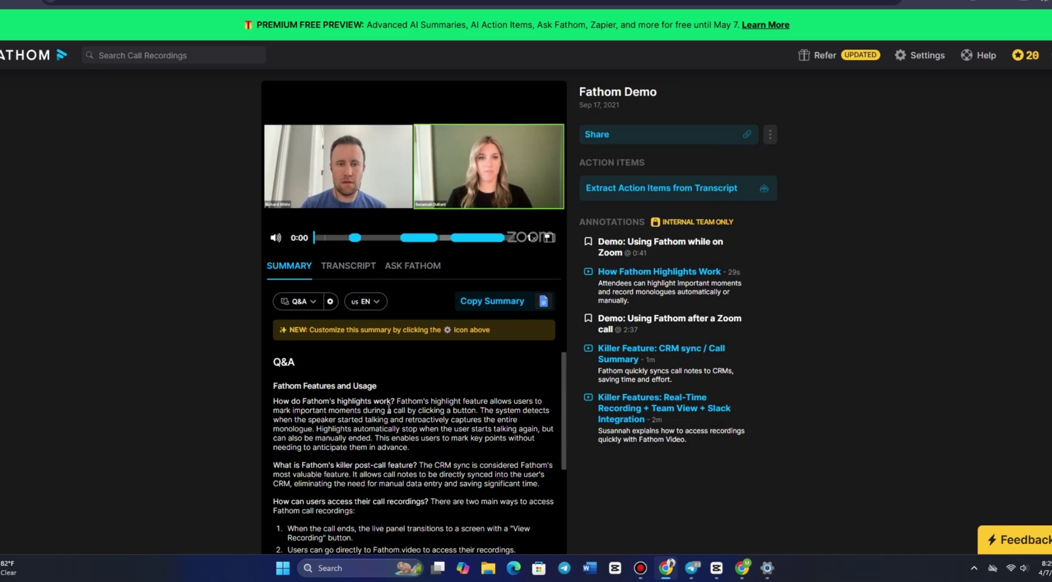
Review the Fathom Demo recording's Q&A summary, its transcript and the Ask Fathom questions.
scroll(389, 409, "down", 5)
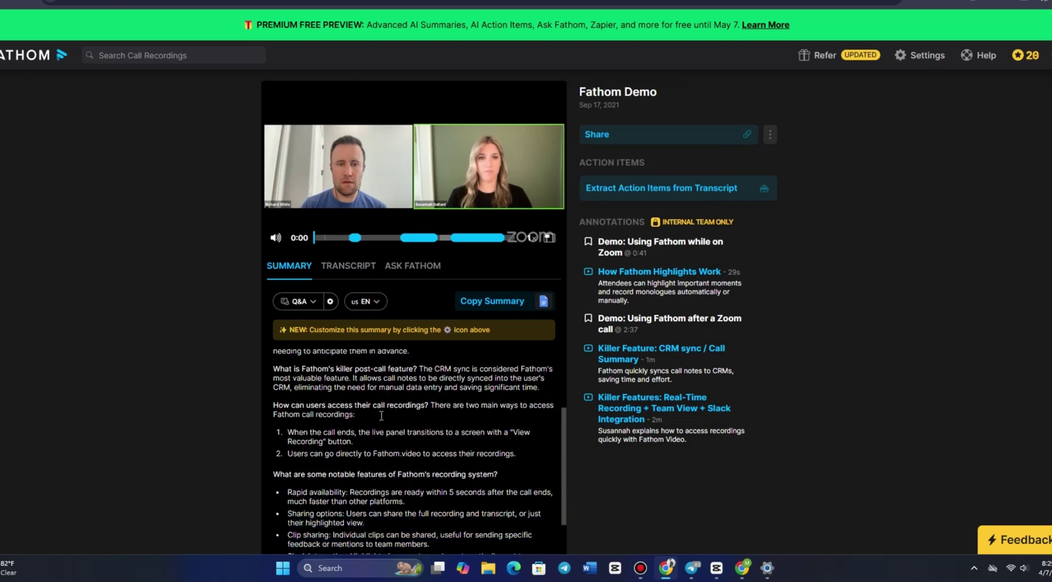
left_click(332, 267)
scroll(428, 356, "down", 5)
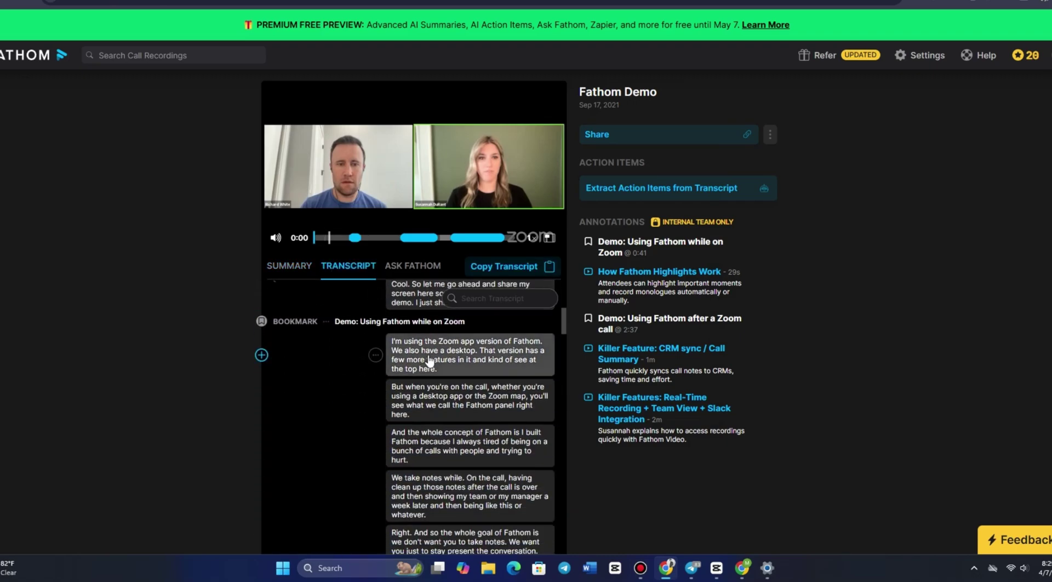
scroll(430, 362, "down", 12)
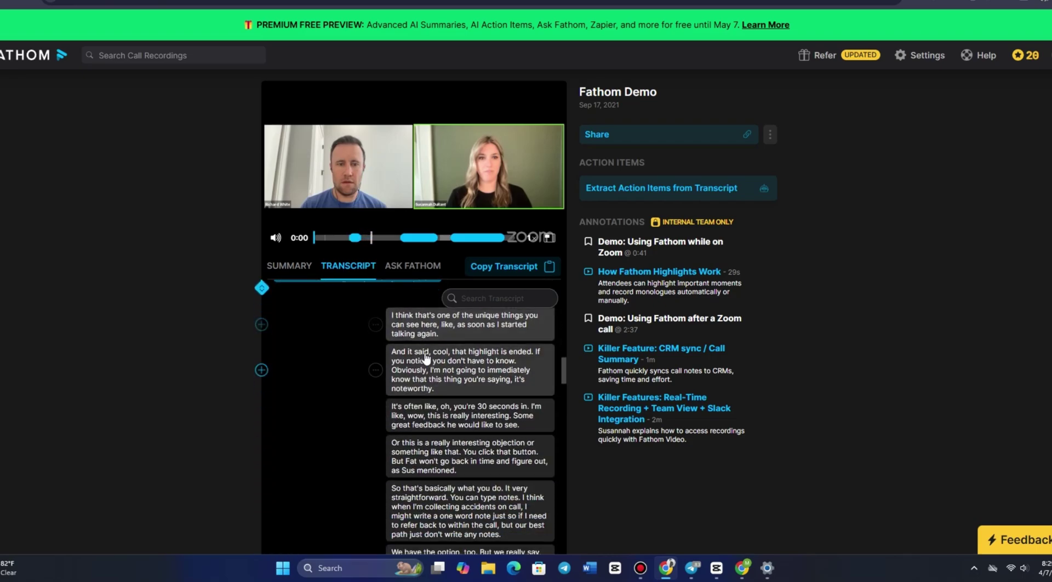
left_click(413, 266)
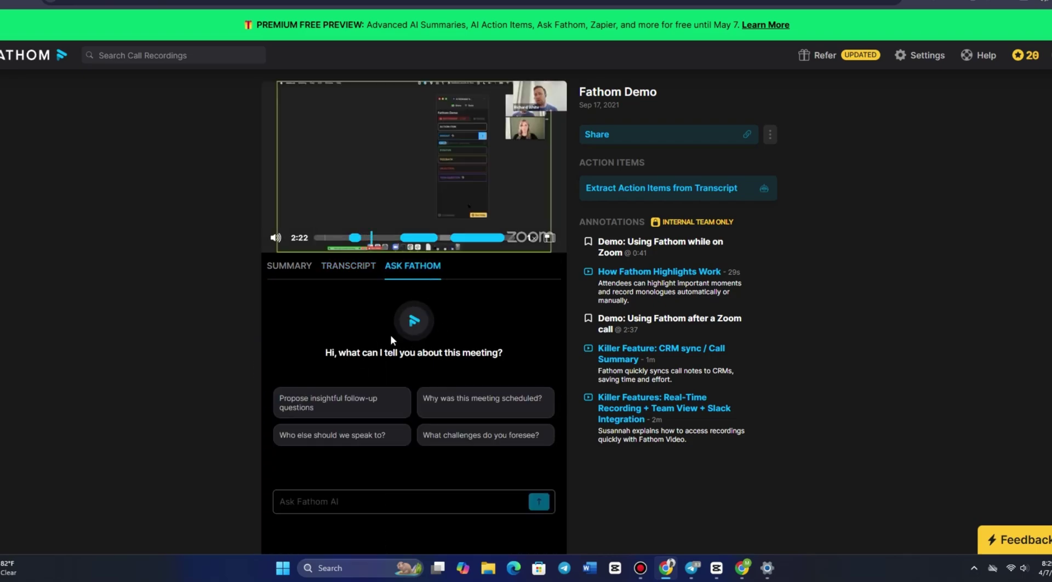
left_click(353, 274)
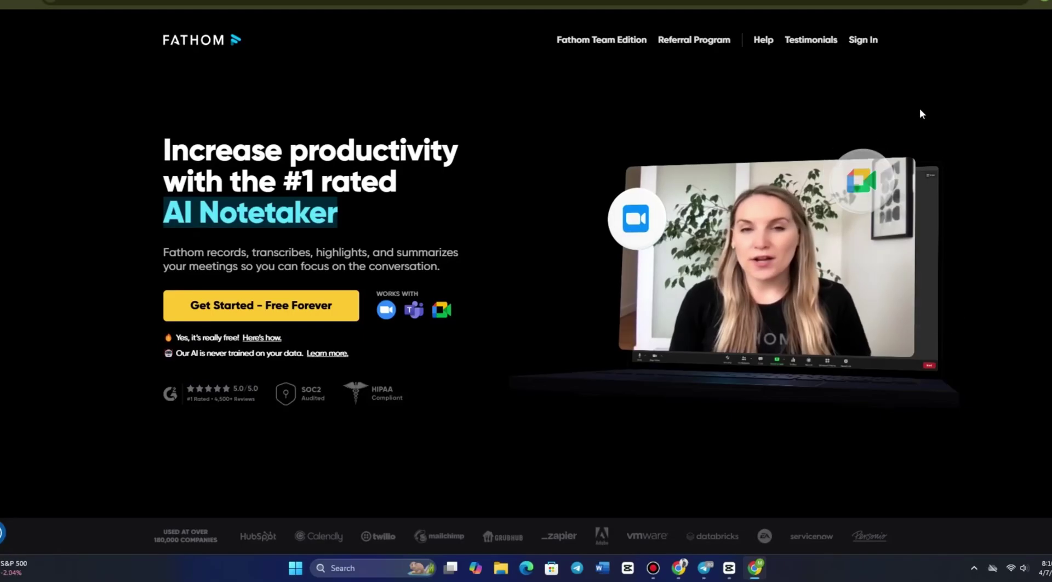
Look through the Fathom homepage from its introduction to the post-meeting data entry section and back up.
scroll(935, 143, "down", 3)
scroll(938, 156, "down", 10)
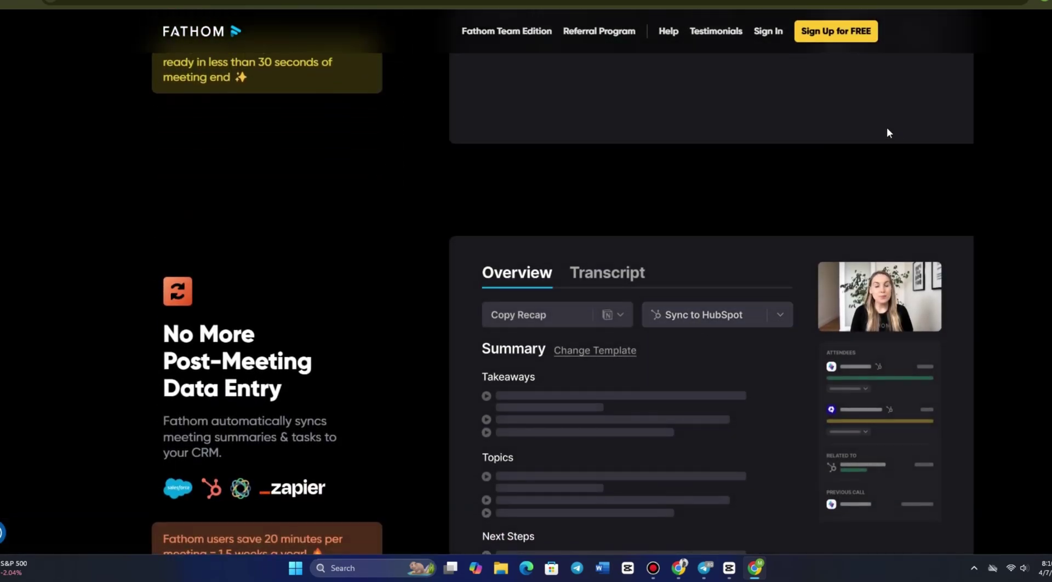
scroll(885, 126, "up", 5)
scroll(885, 125, "up", 1)
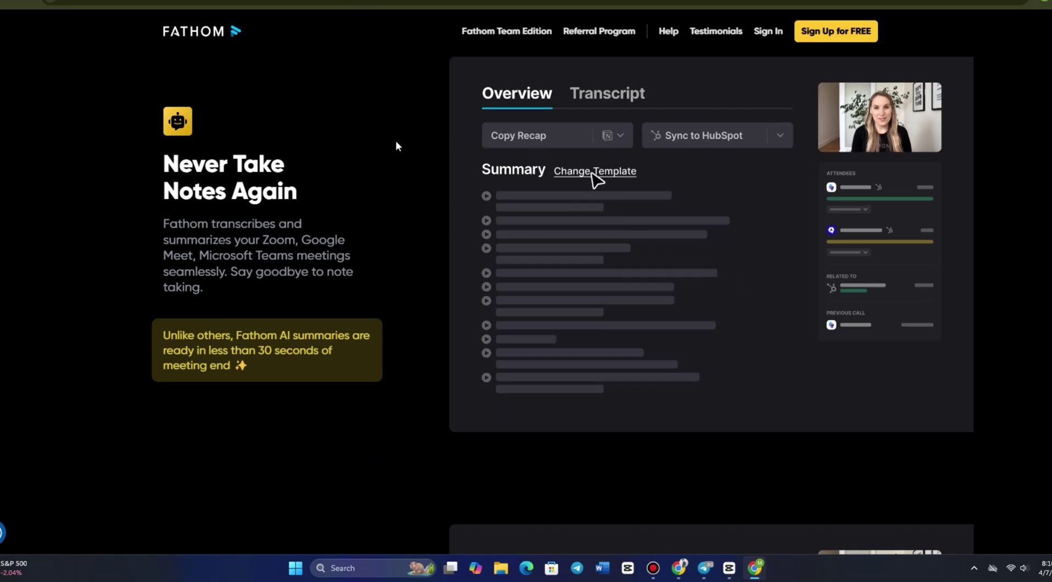
scroll(60, 155, "up", 5)
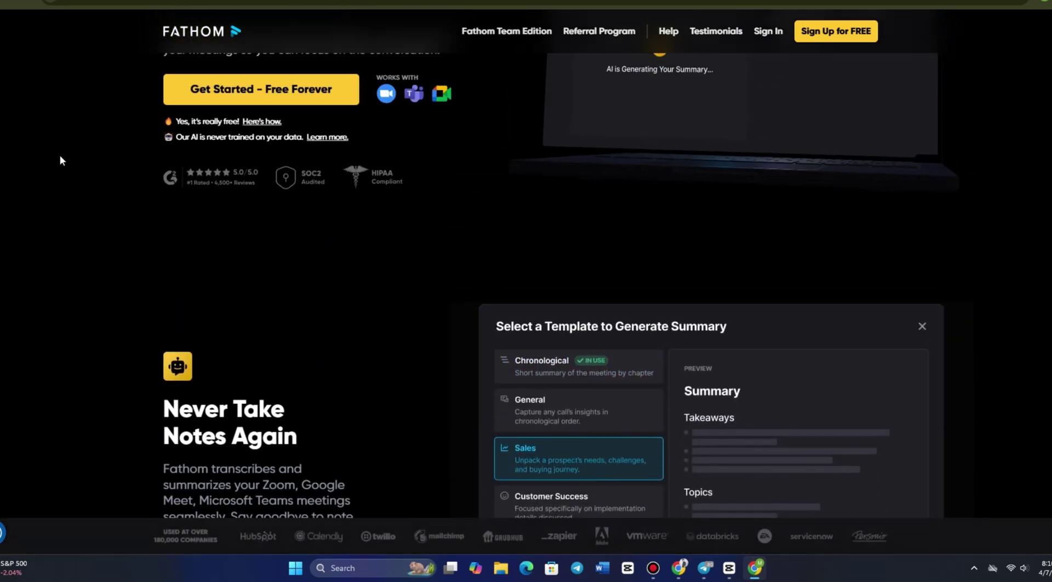